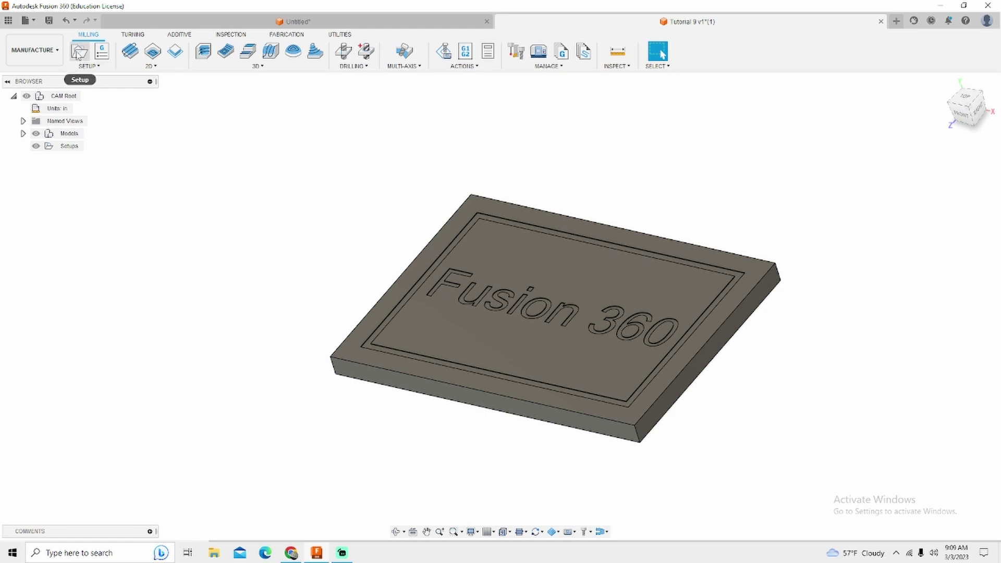
Create Setup2 with Z from the plaque's top face and X from the right side face.
click(102, 51)
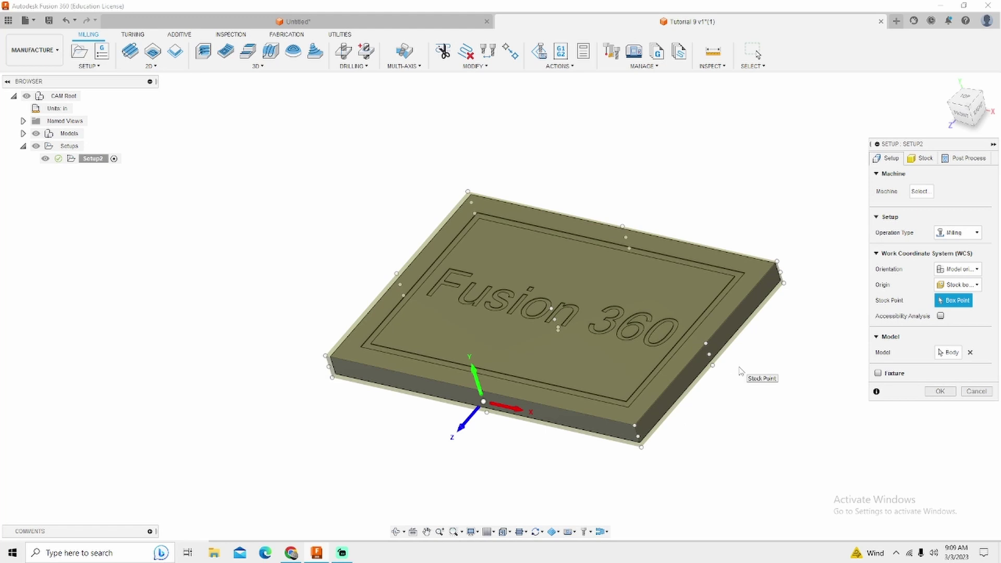
click(938, 270)
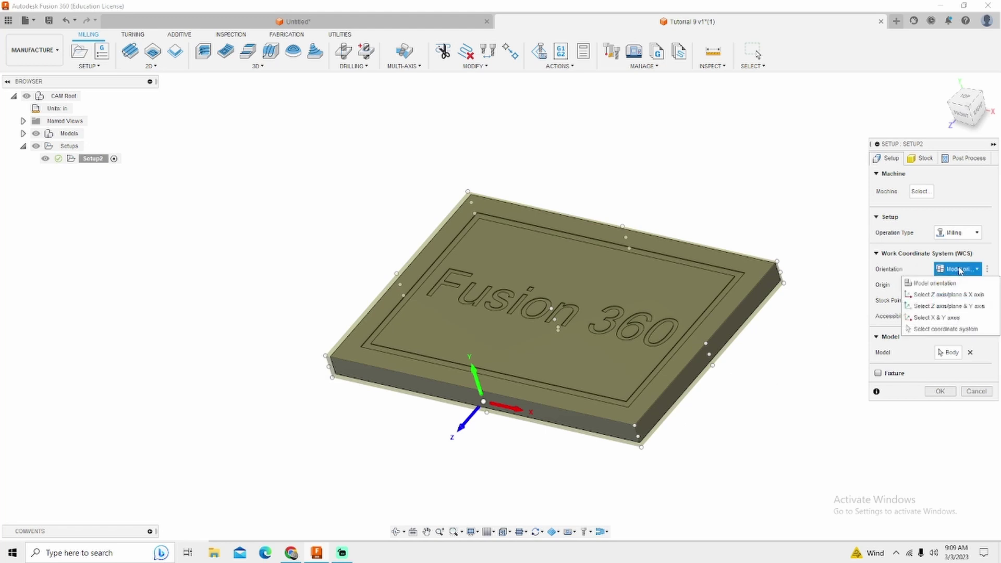
click(955, 295)
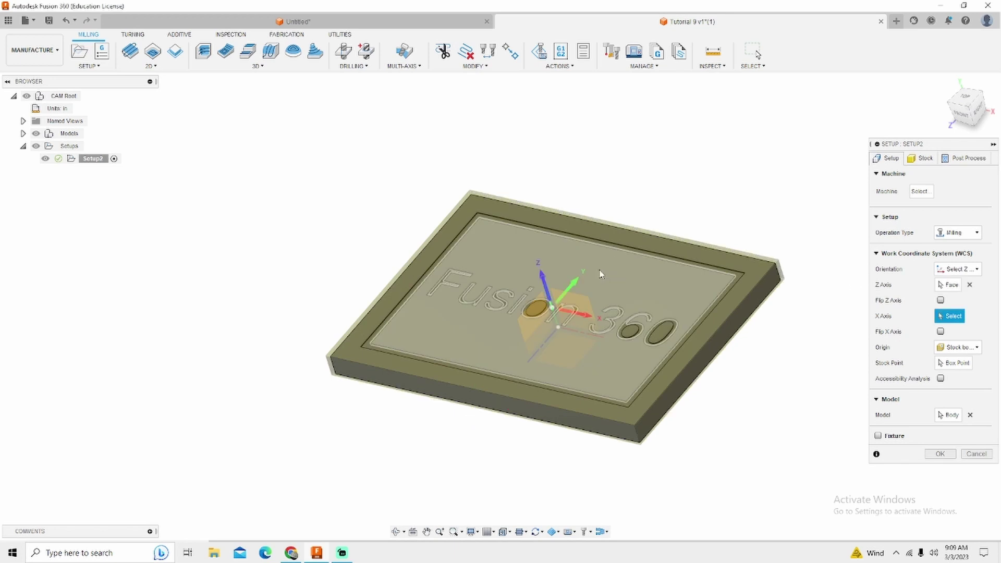
click(599, 275)
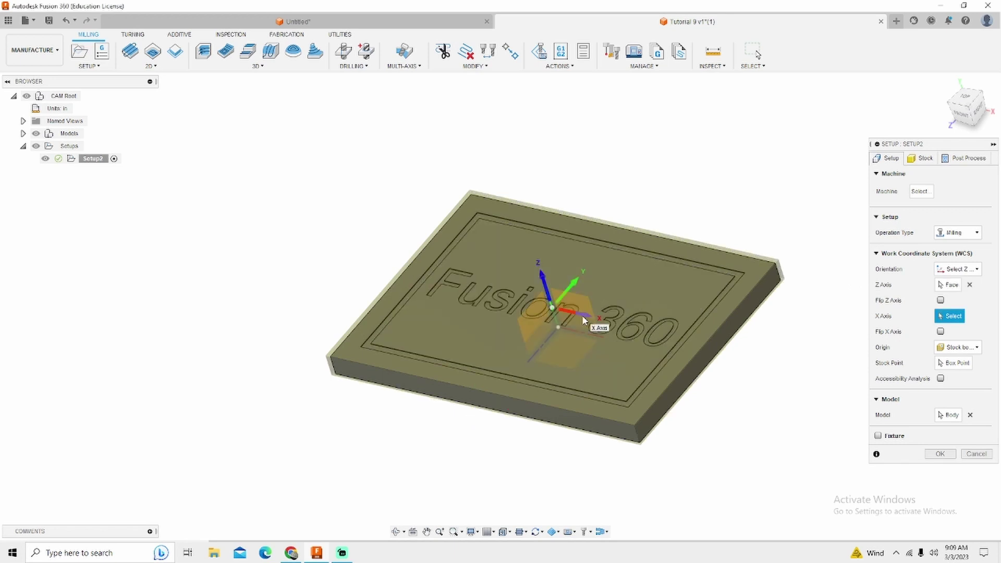
click(515, 413)
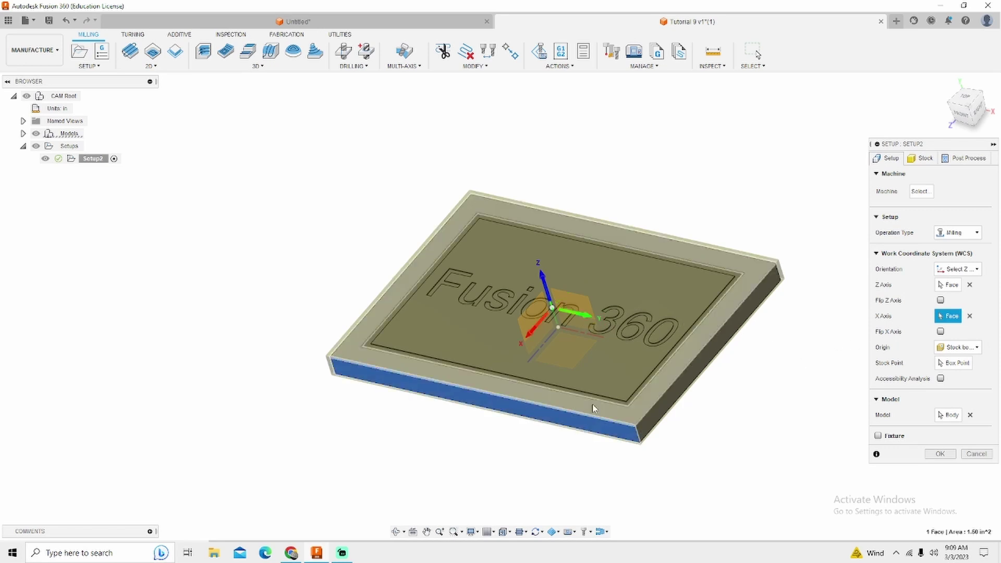
click(677, 393)
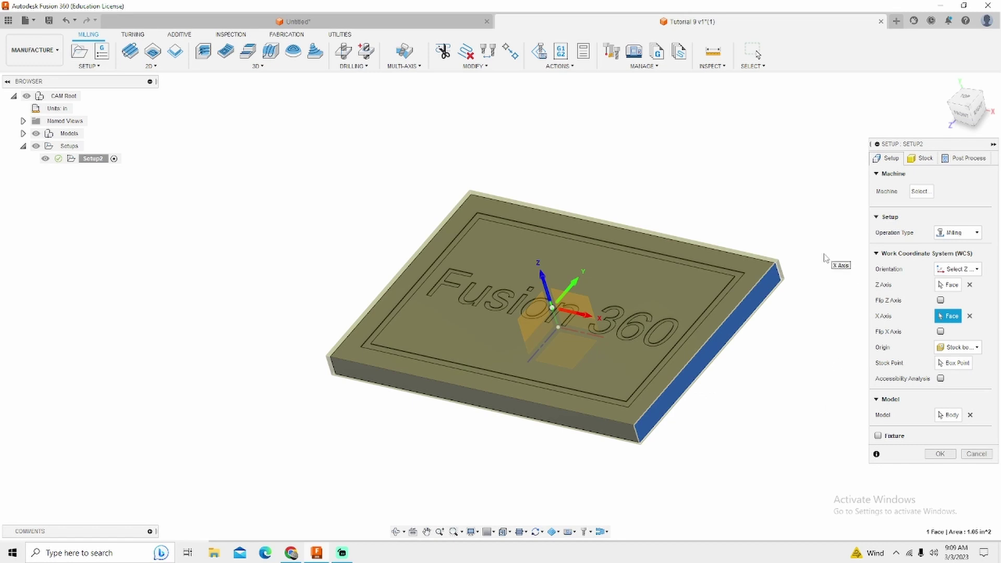
Make the stock a fixed-size box of 5.25 × 3.75 × 0.375 in.
click(921, 158)
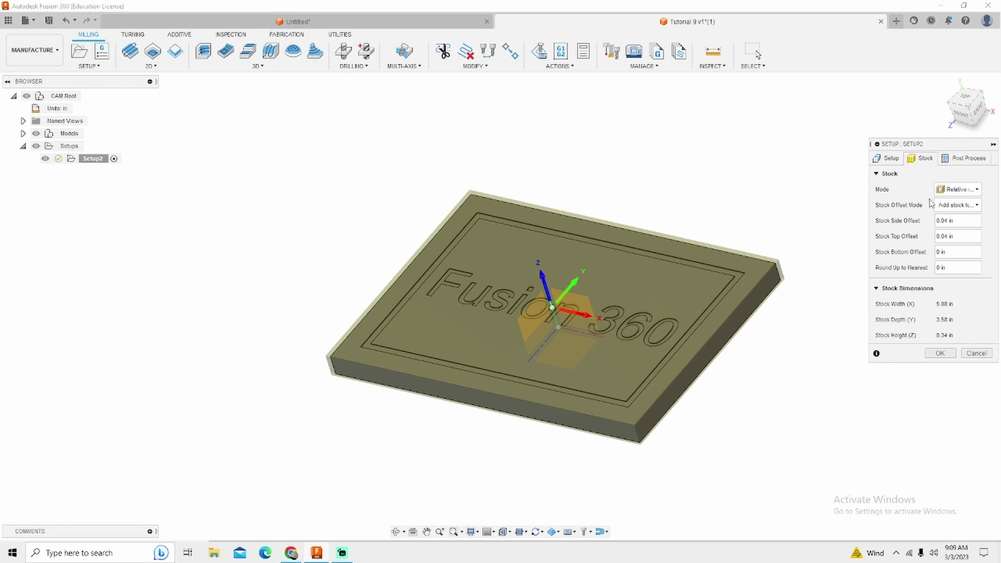
click(957, 190)
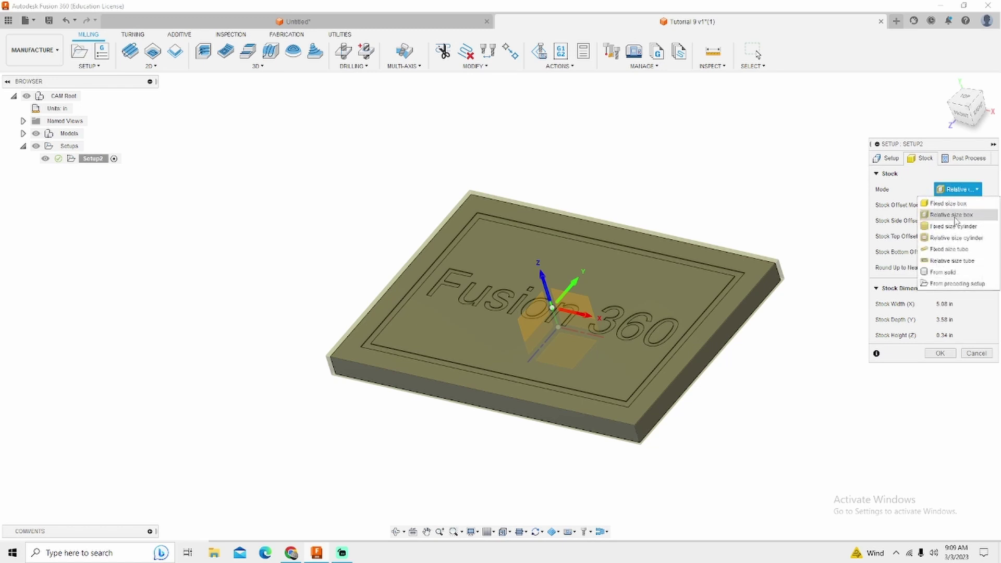
click(948, 204)
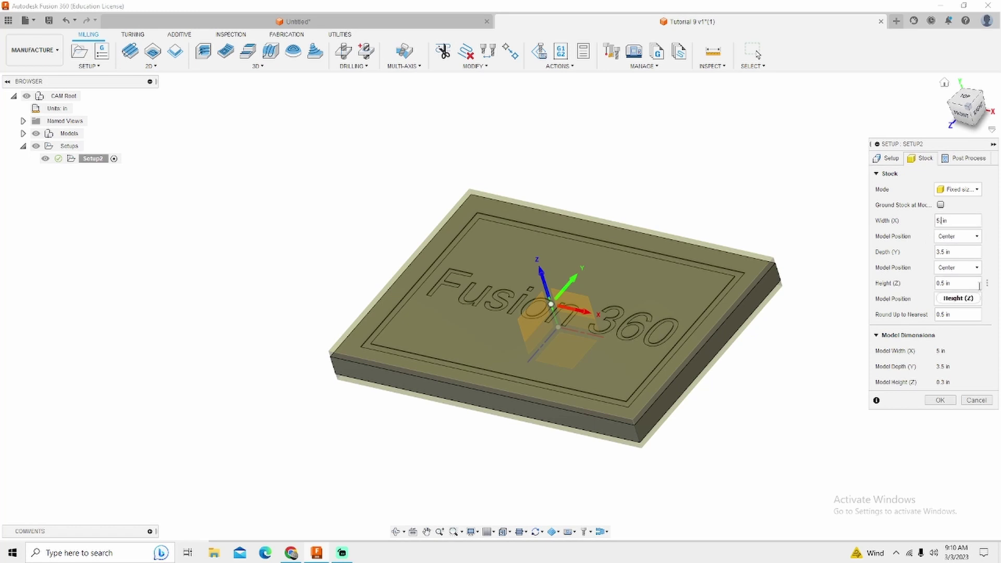
text(.25)
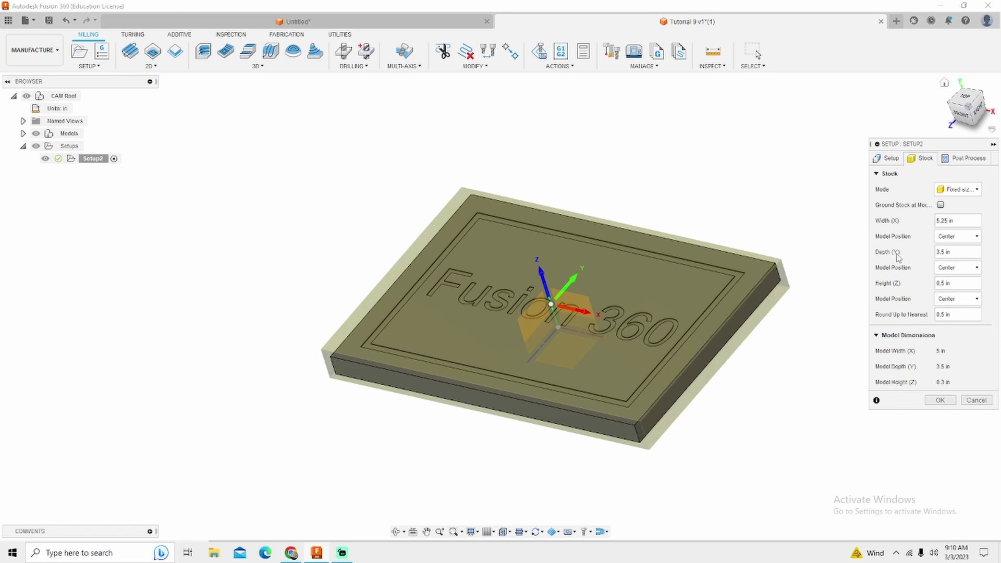
click(943, 252)
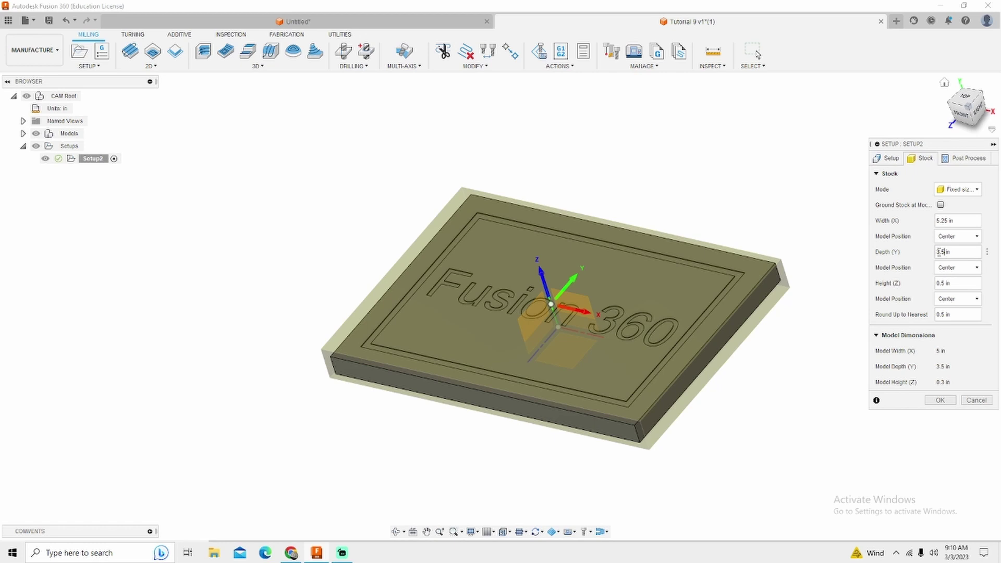
click(964, 283)
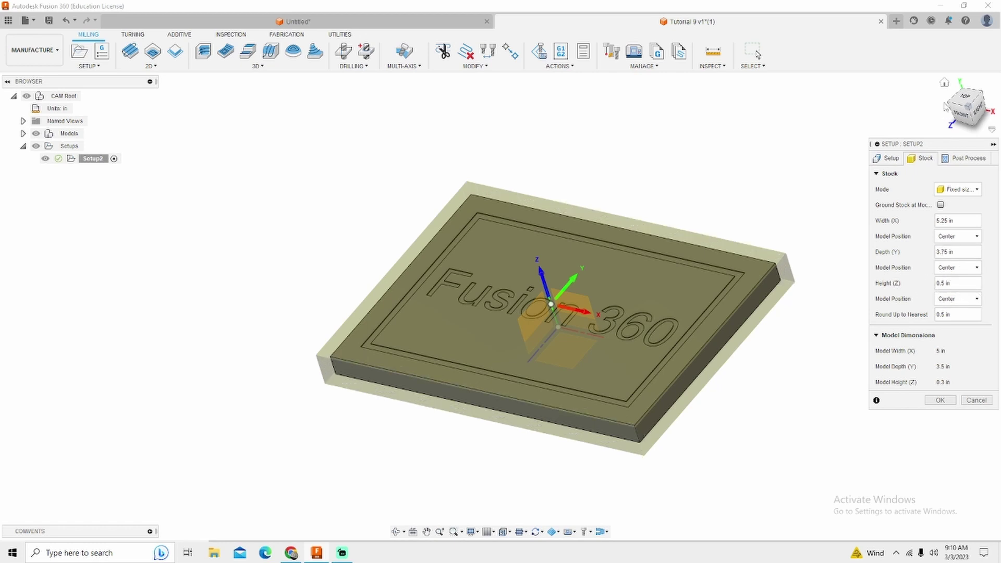
click(956, 112)
scroll(723, 319, up, 3)
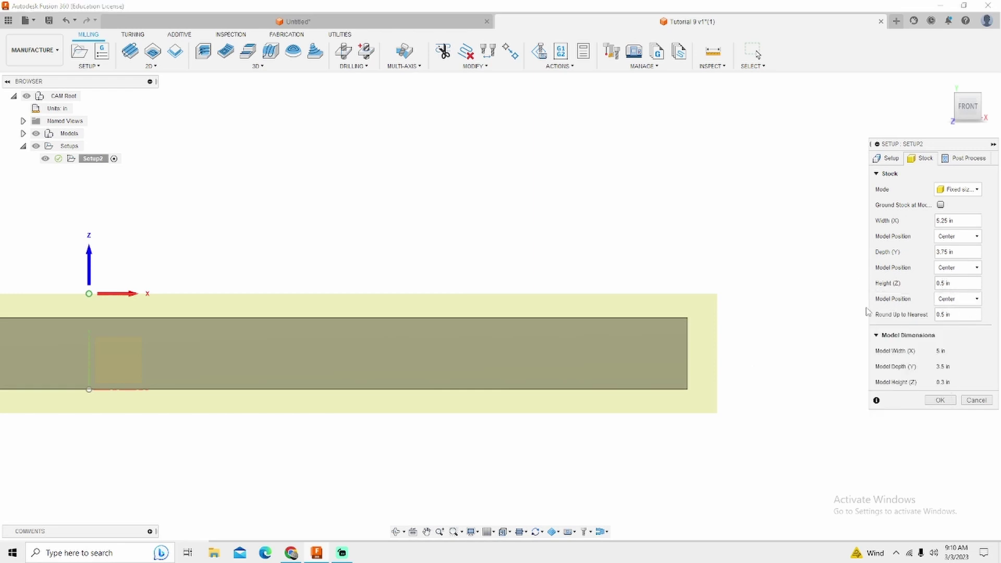
key(BackSpace)
key(BackSpace)
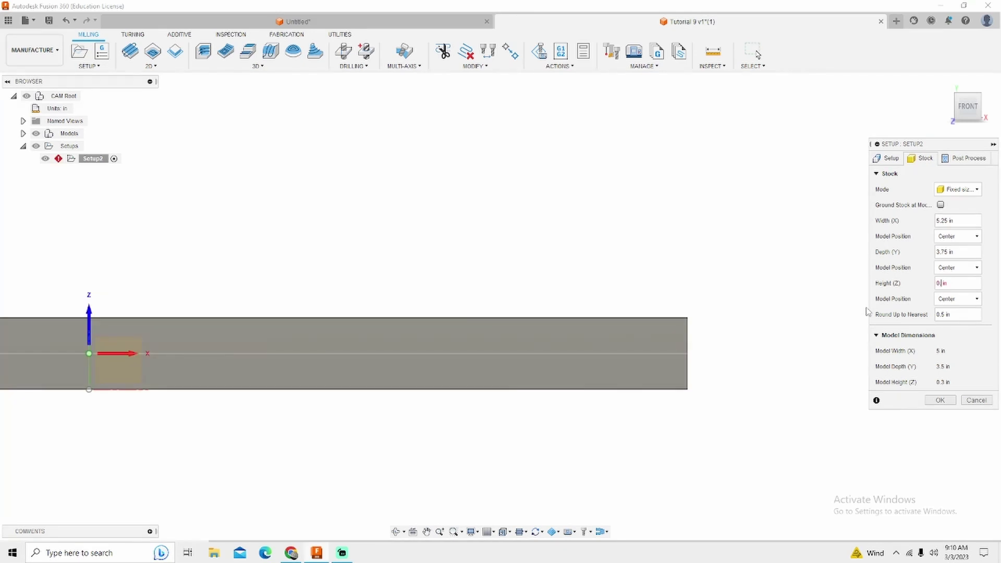
text(.375)
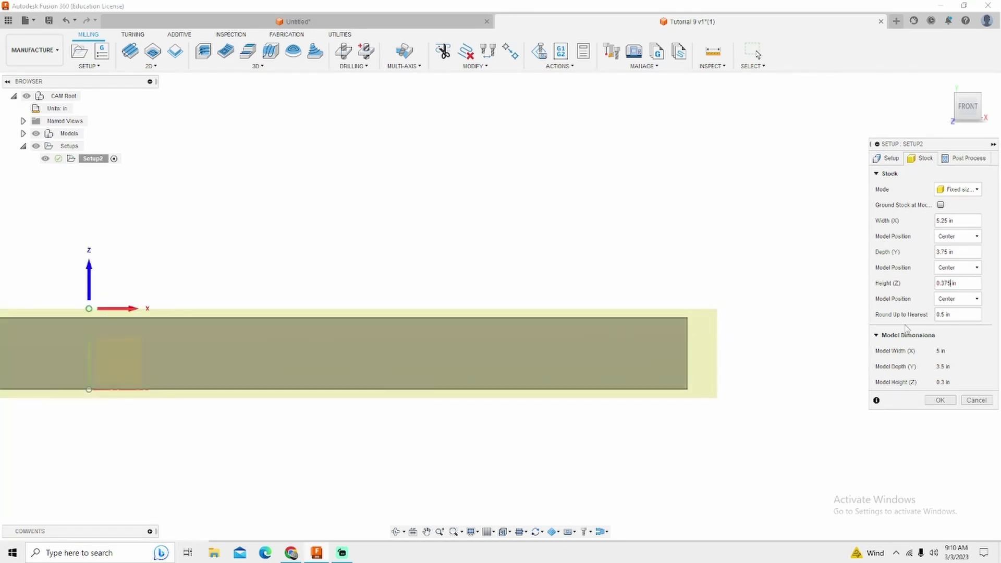
Position the model offset from the stock top with an offset of 0.
click(943, 298)
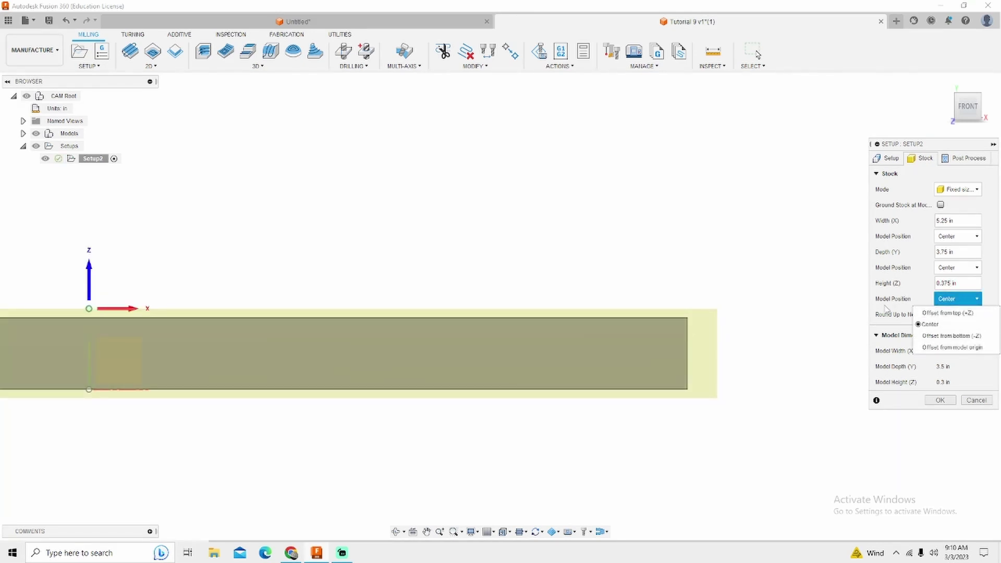
click(940, 313)
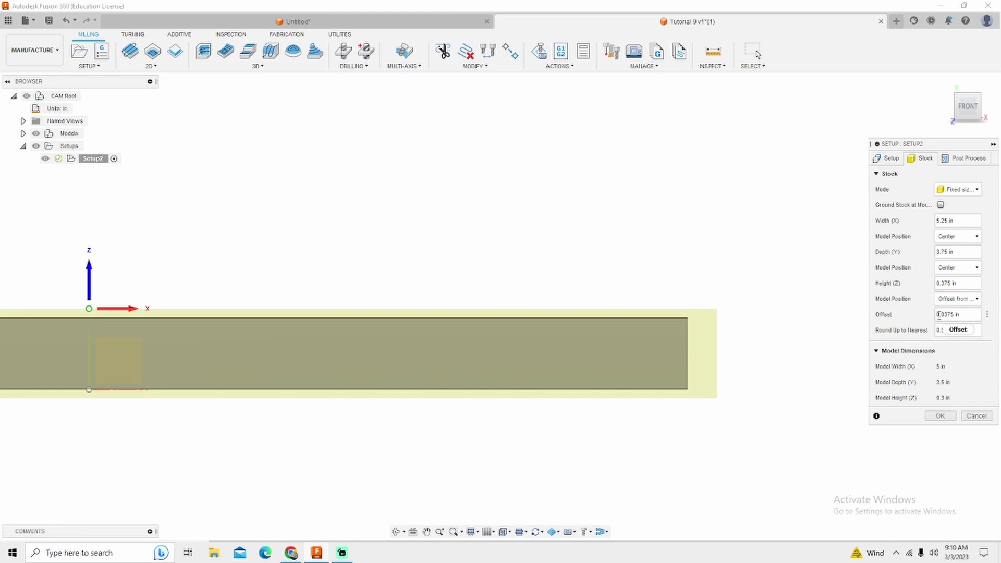
click(945, 314)
text(02)
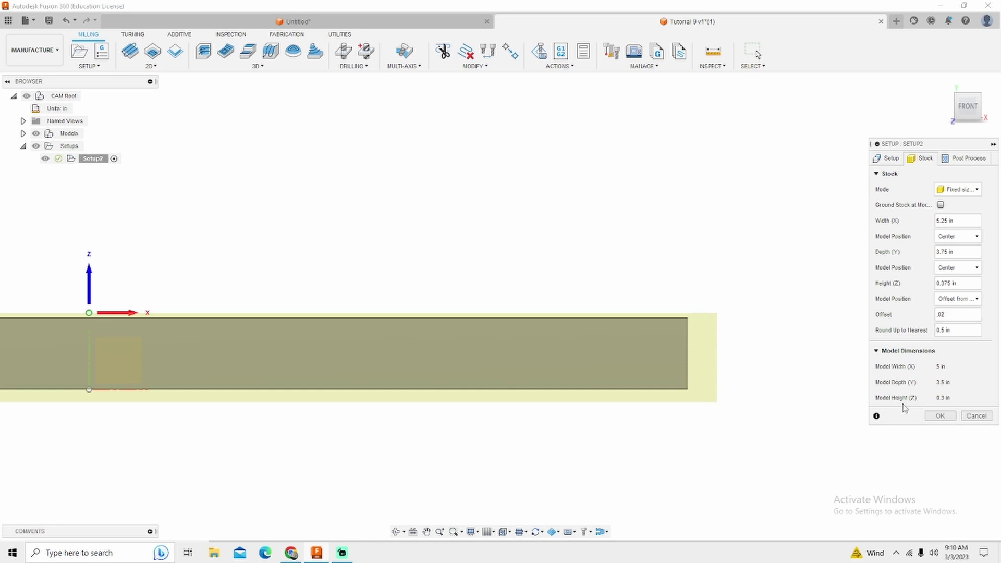
Set program number 8009, comment 'Example' and WCS offset 1, then finish Setup2.
click(969, 162)
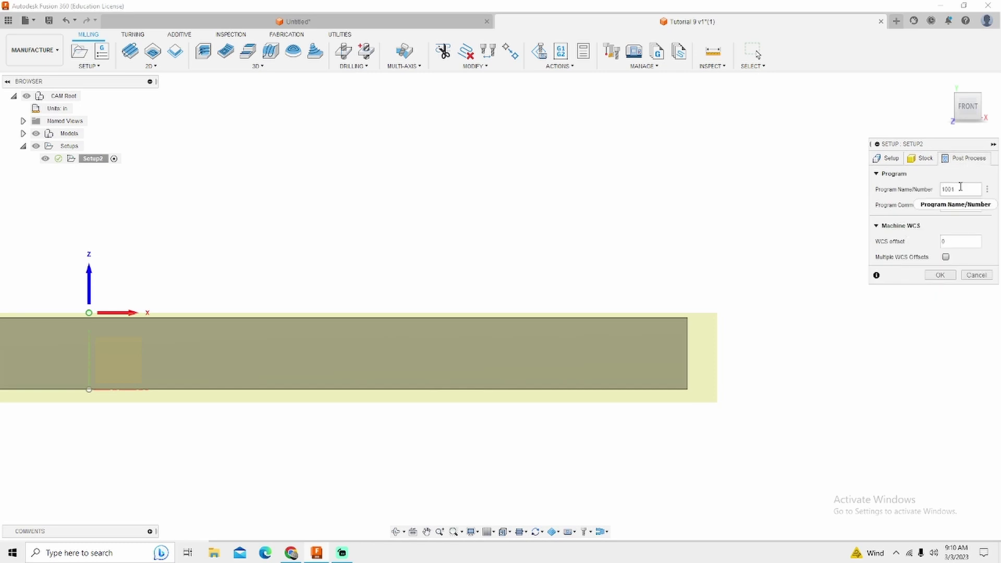
click(966, 189)
drag(966, 189, 907, 191)
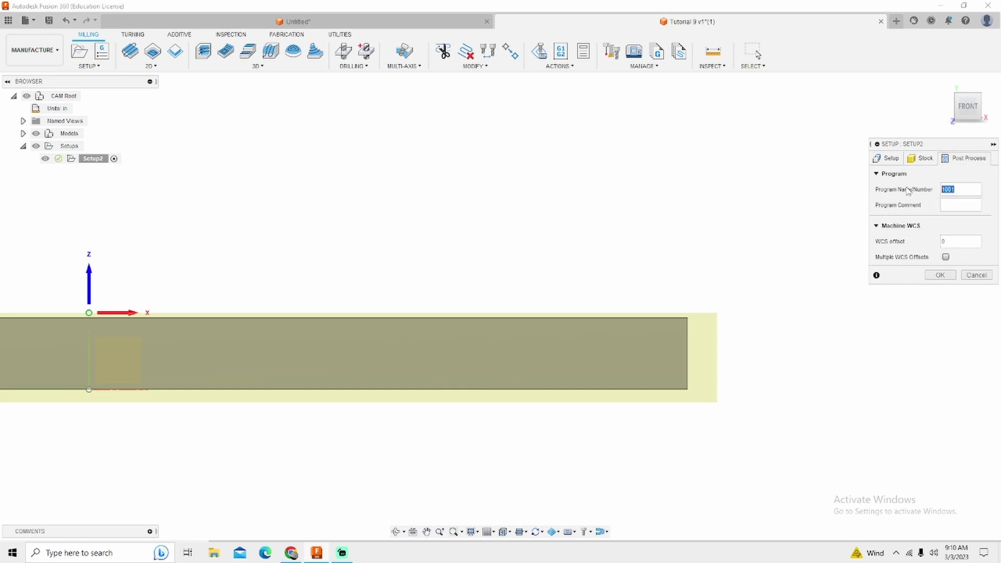
text(8)
text(Example)
click(955, 242)
scroll(863, 302, down, 3)
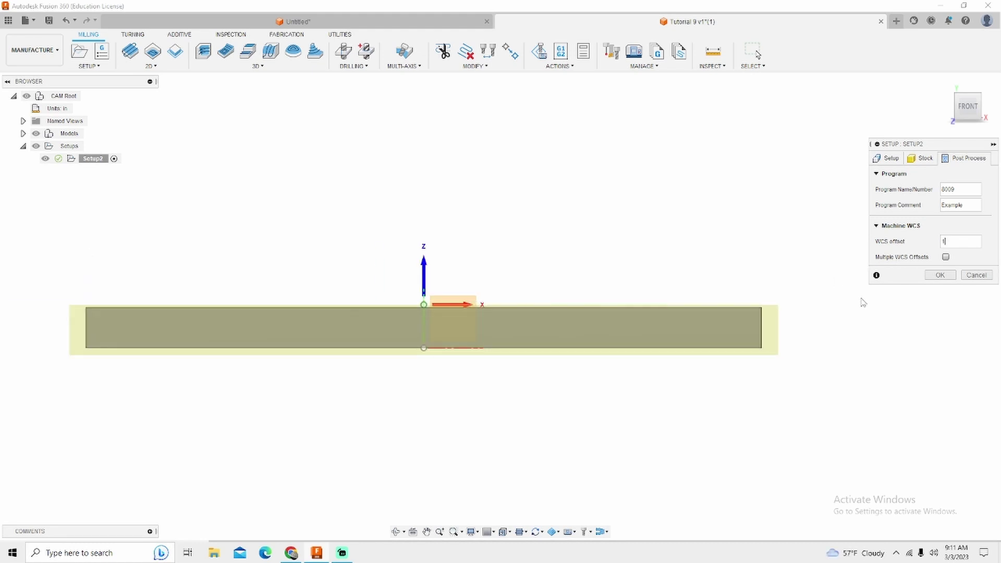
click(940, 275)
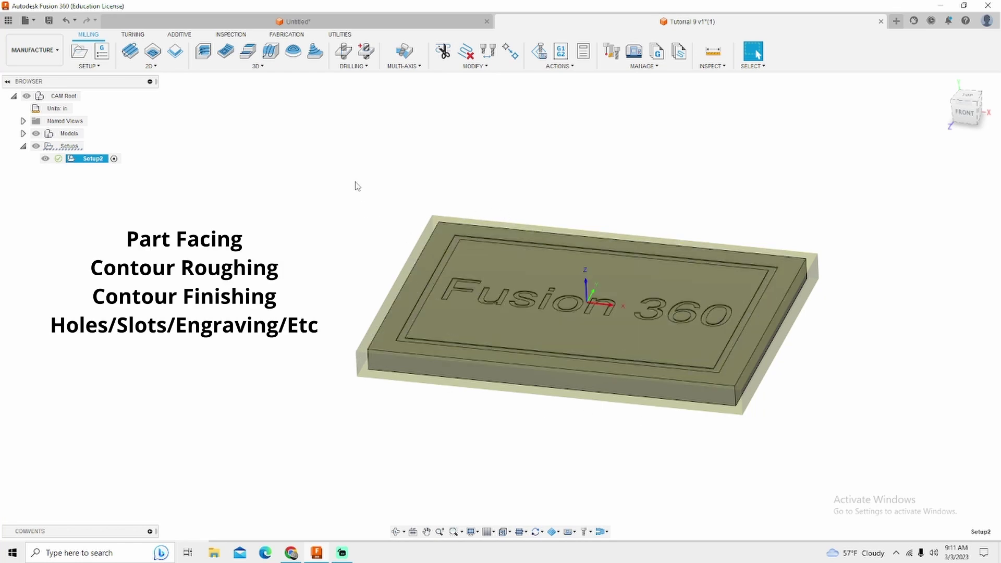
Create a Face operation with the 2" Face Mill from Milling Tools (Inch) and generate it.
click(131, 52)
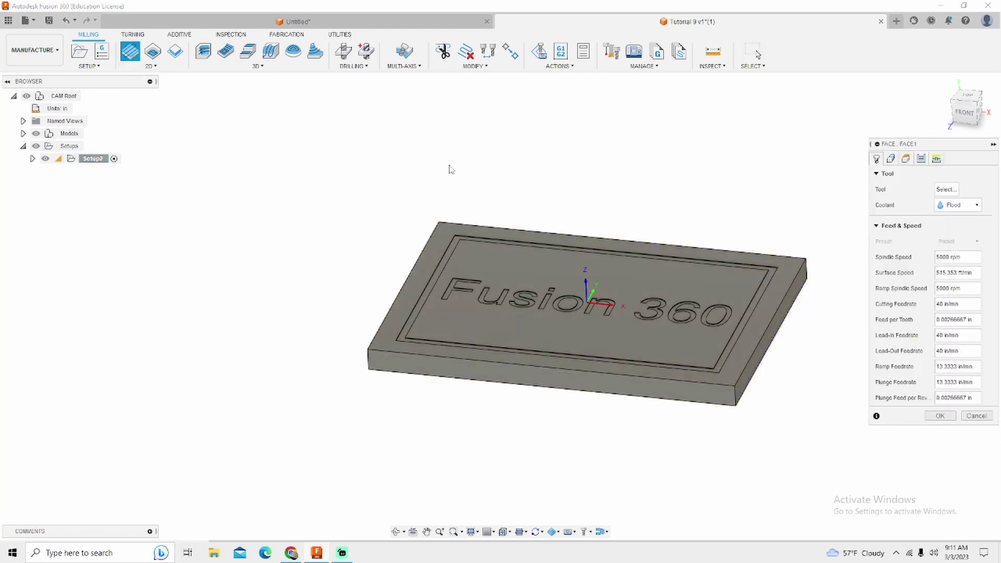
click(946, 191)
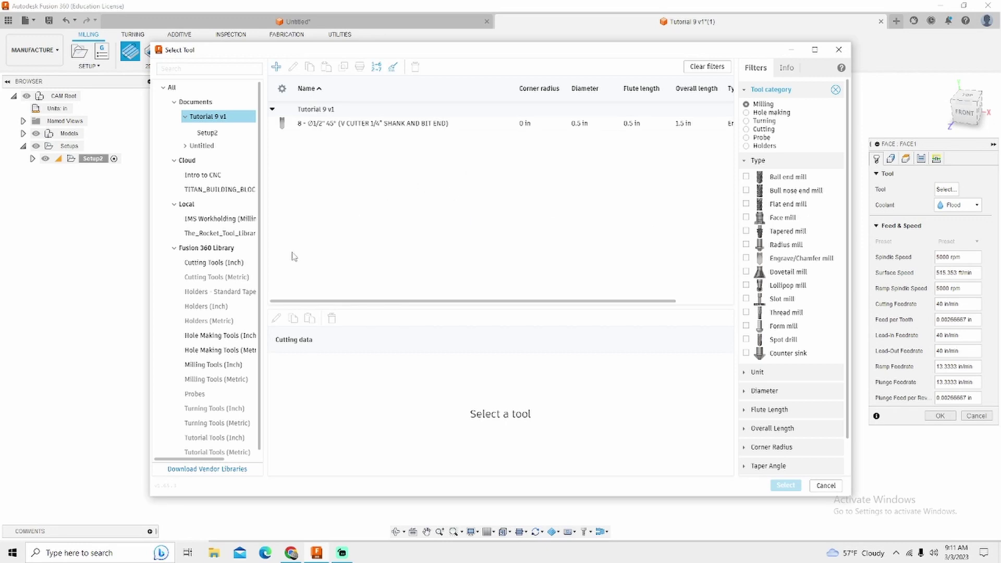
click(217, 364)
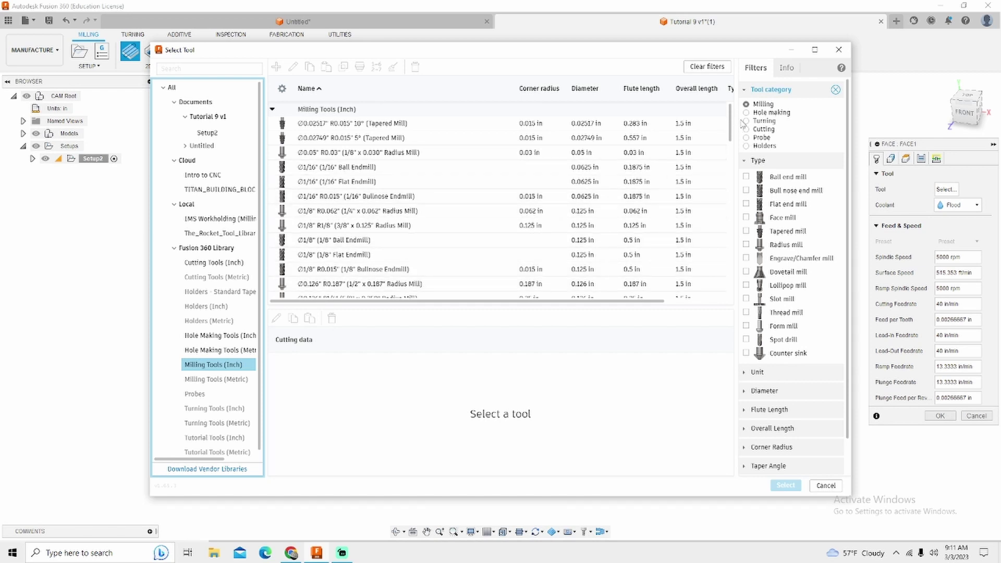
click(746, 218)
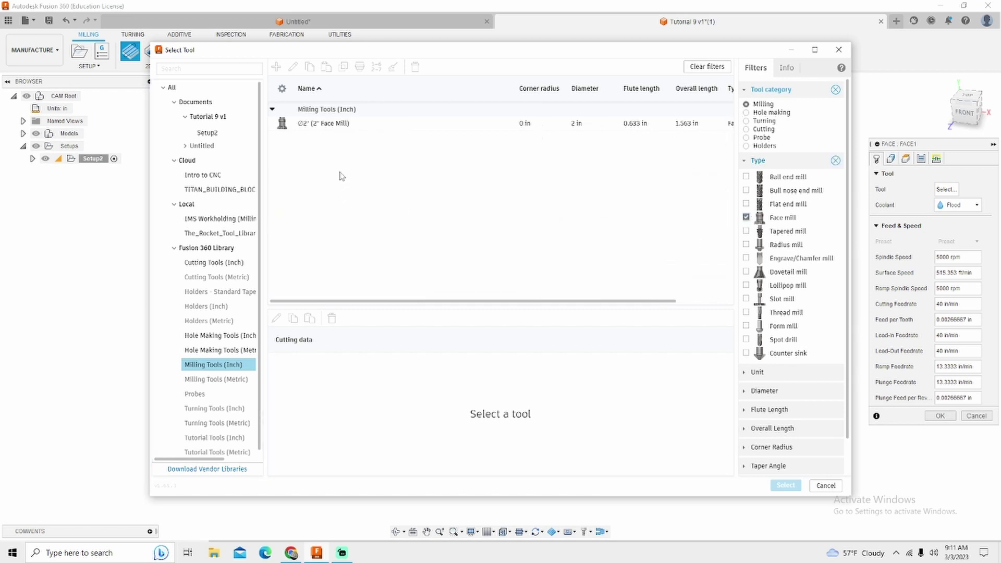
click(321, 127)
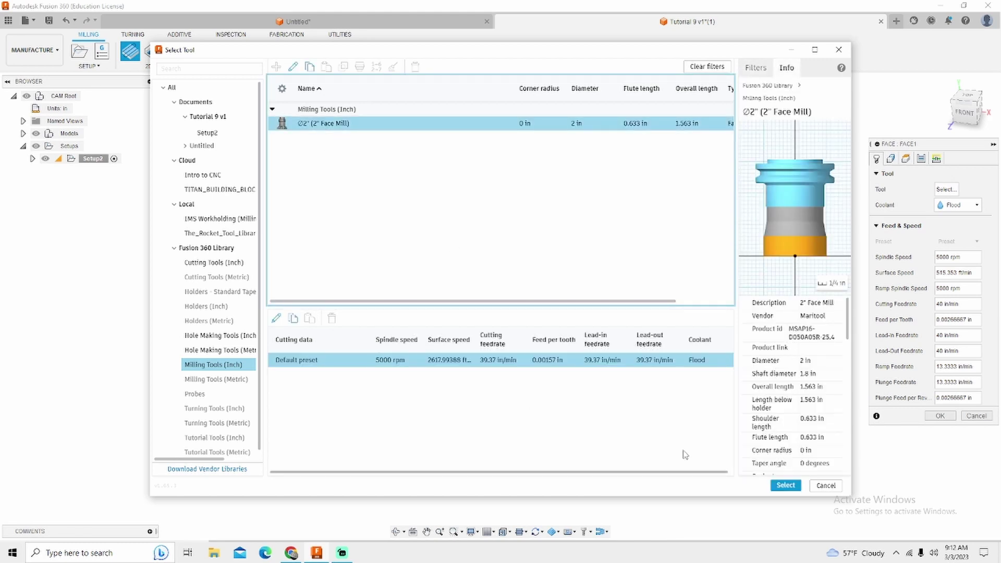
click(783, 486)
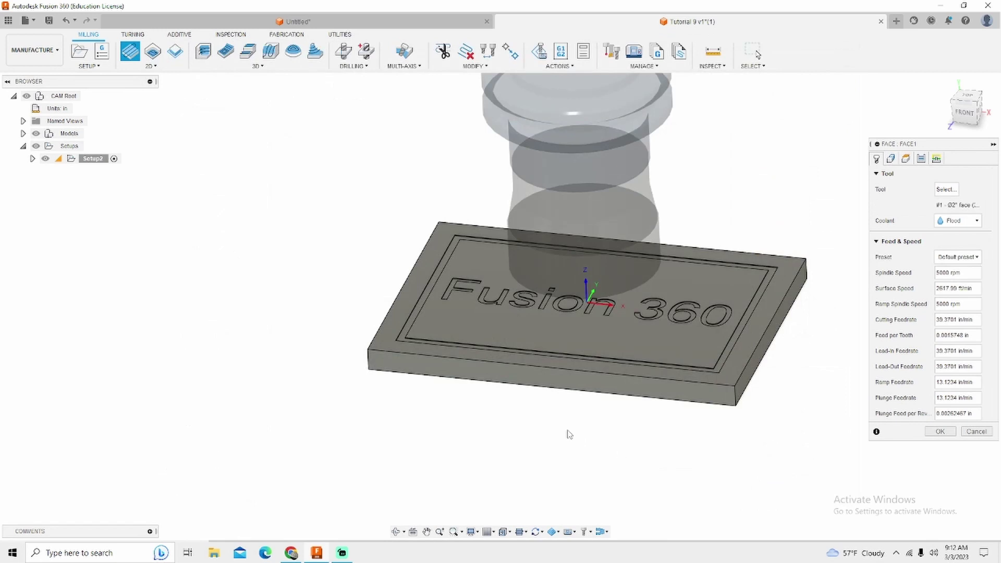
scroll(568, 433, down, 2)
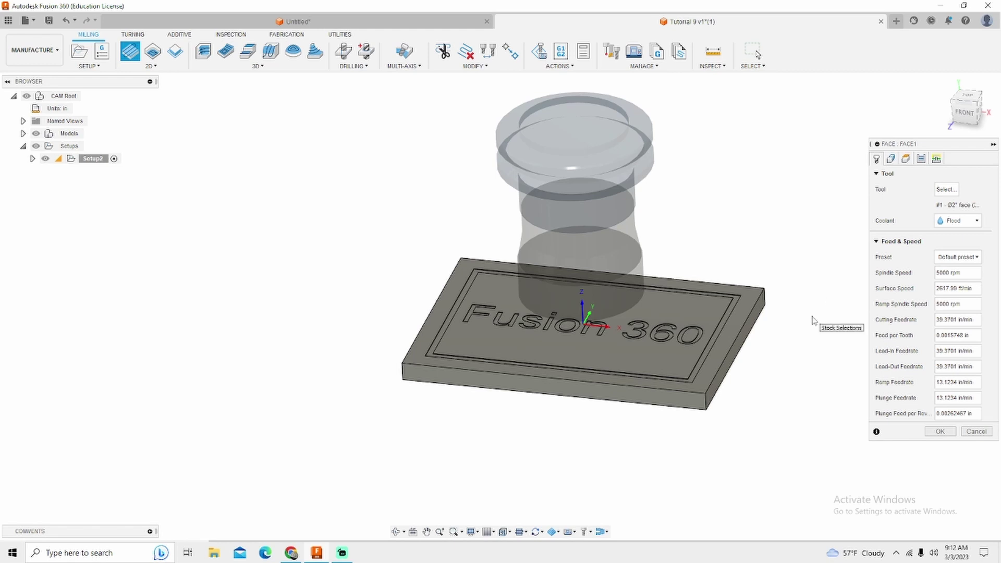
click(940, 431)
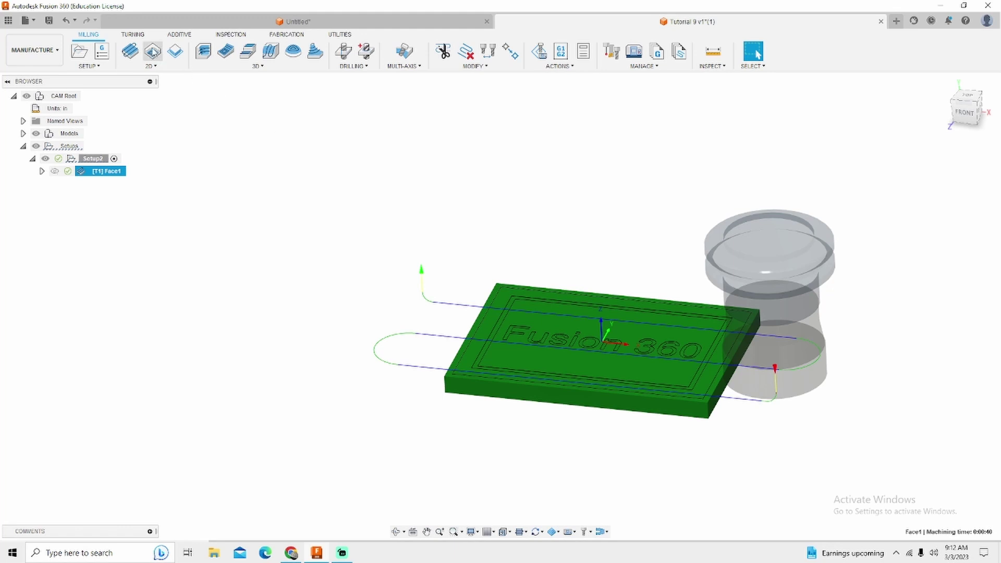
Start 2D Contour1 with the Ø1/2" Flat Endmill and its Aluminum - Finishing preset.
click(176, 52)
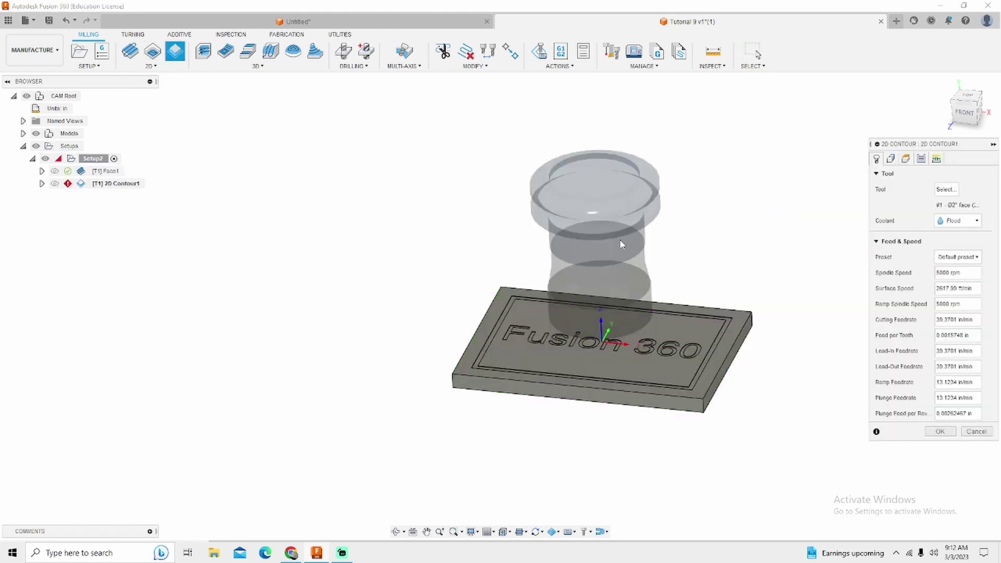
click(945, 189)
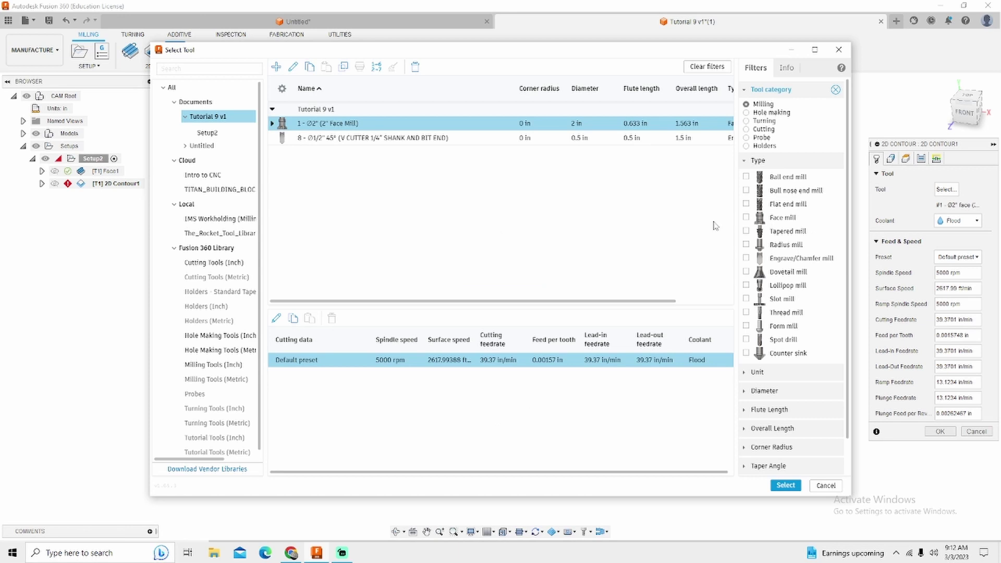
click(201, 364)
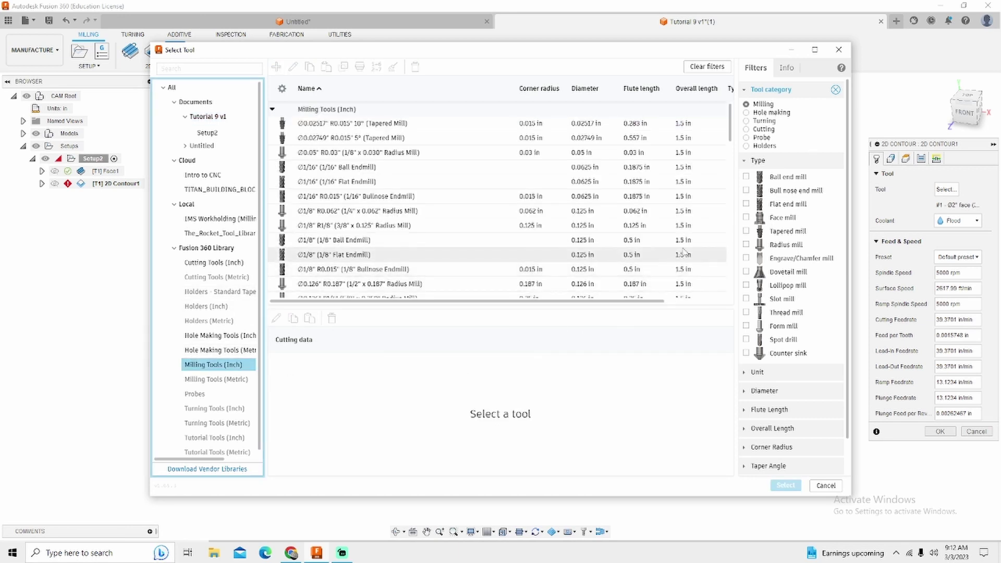
click(746, 204)
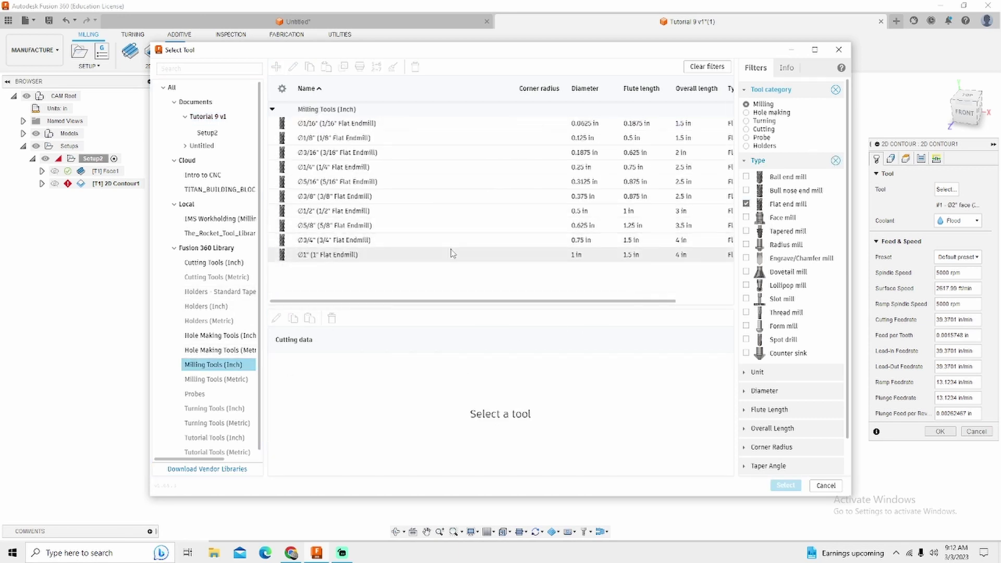
click(382, 212)
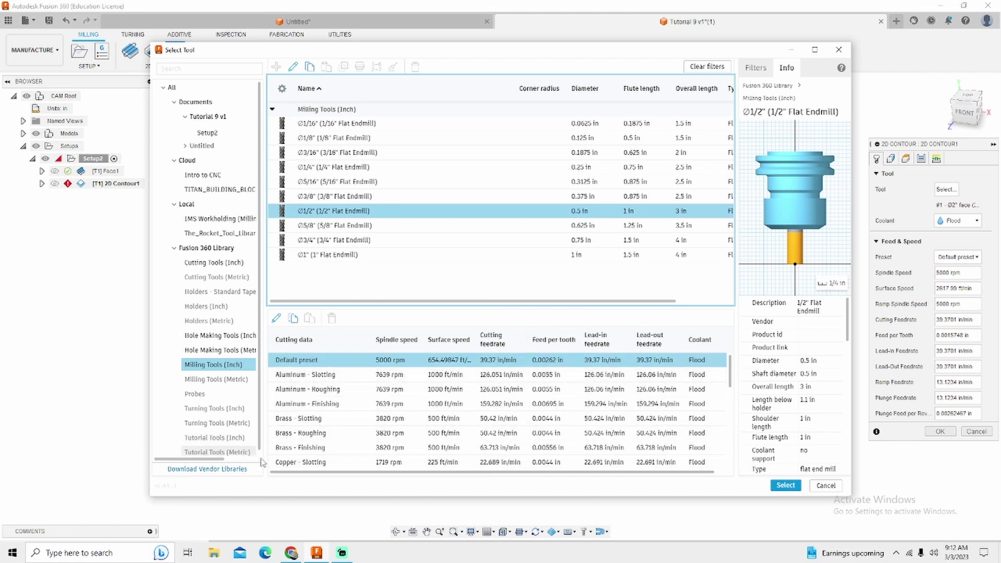
scroll(359, 441, down, 4)
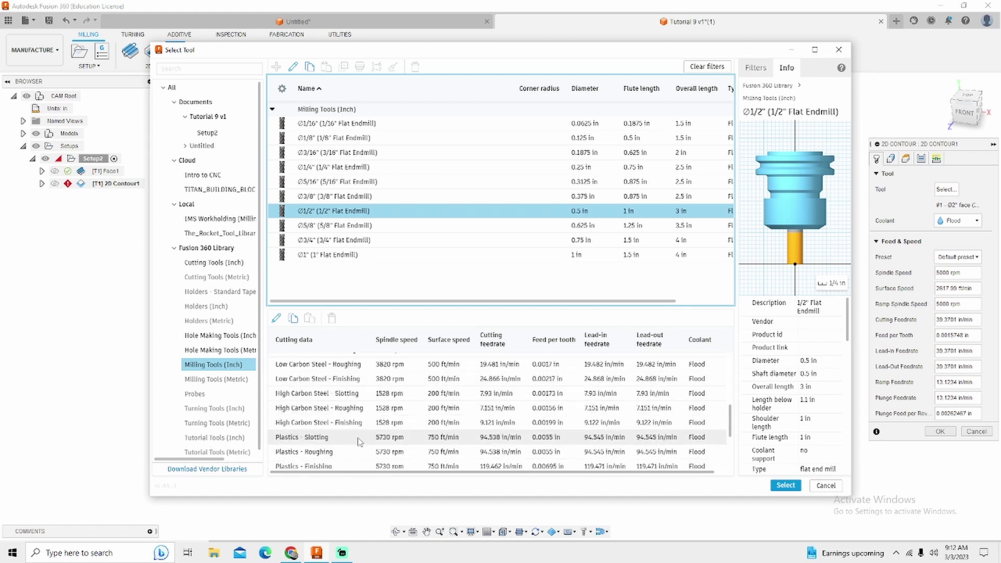
scroll(359, 441, up, 5)
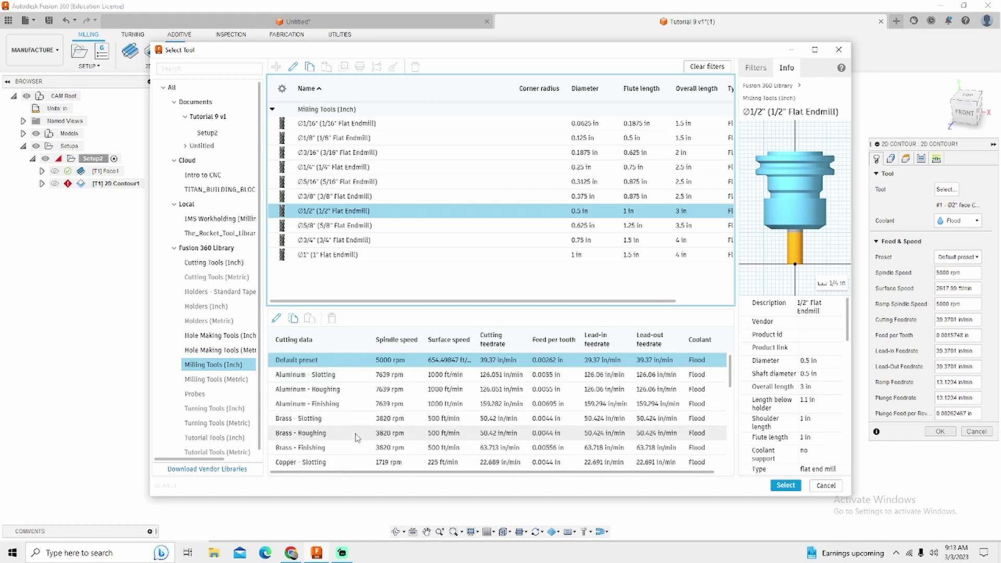
click(347, 405)
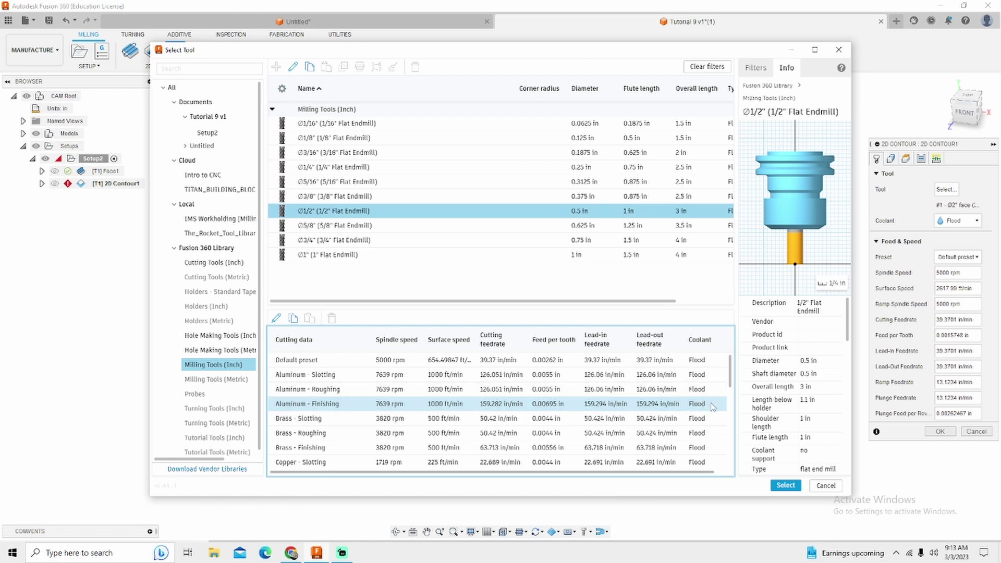
Assign the 1/2" endmill, chain the plate's outer bottom edge, and generate the contour toolpath.
click(784, 485)
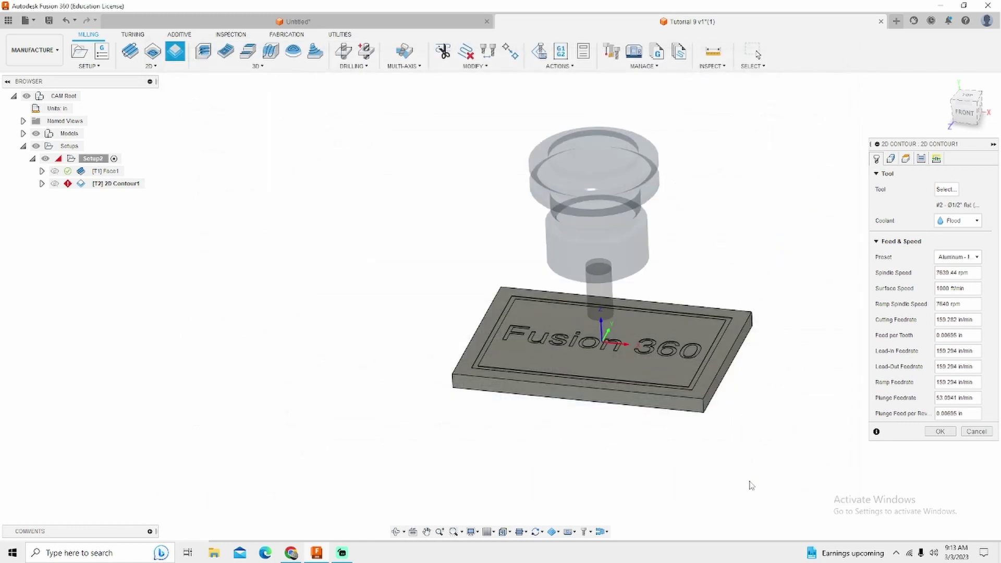
click(890, 159)
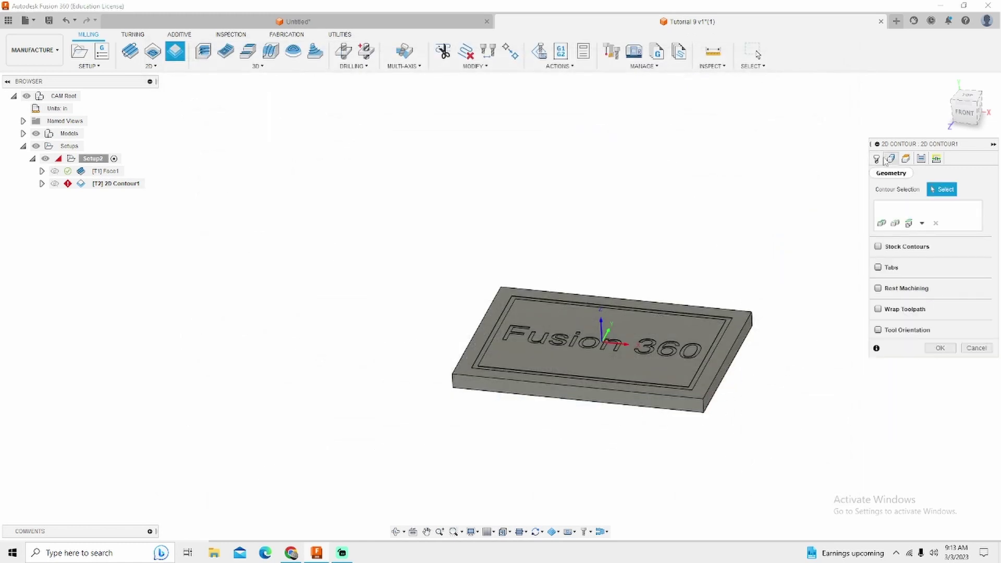
click(740, 359)
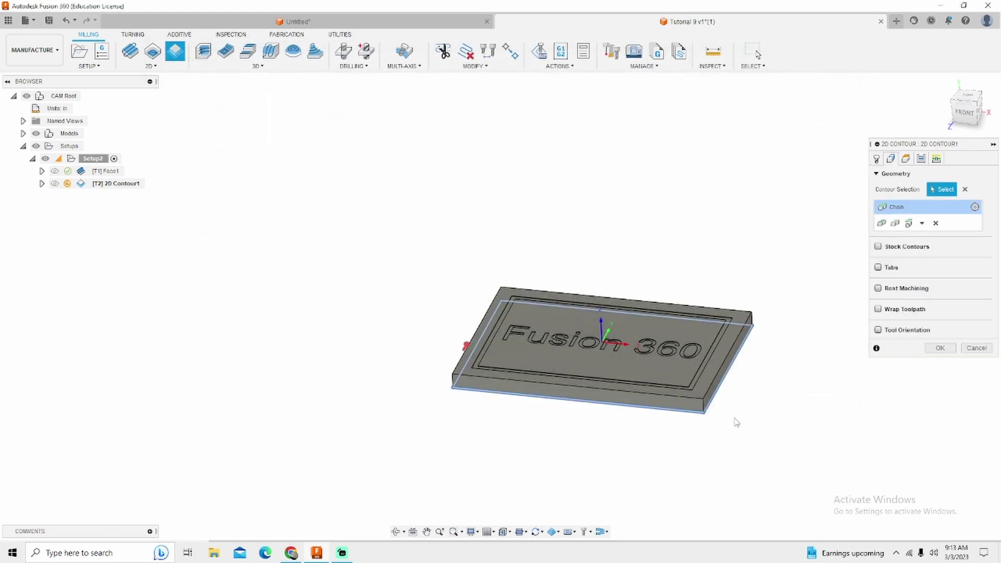
scroll(730, 420, up, 1)
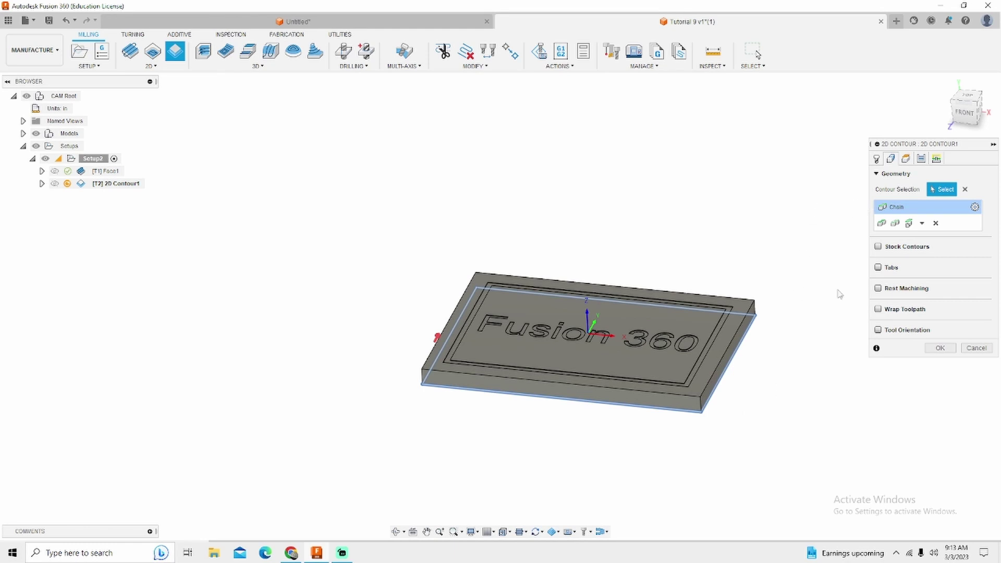
click(936, 348)
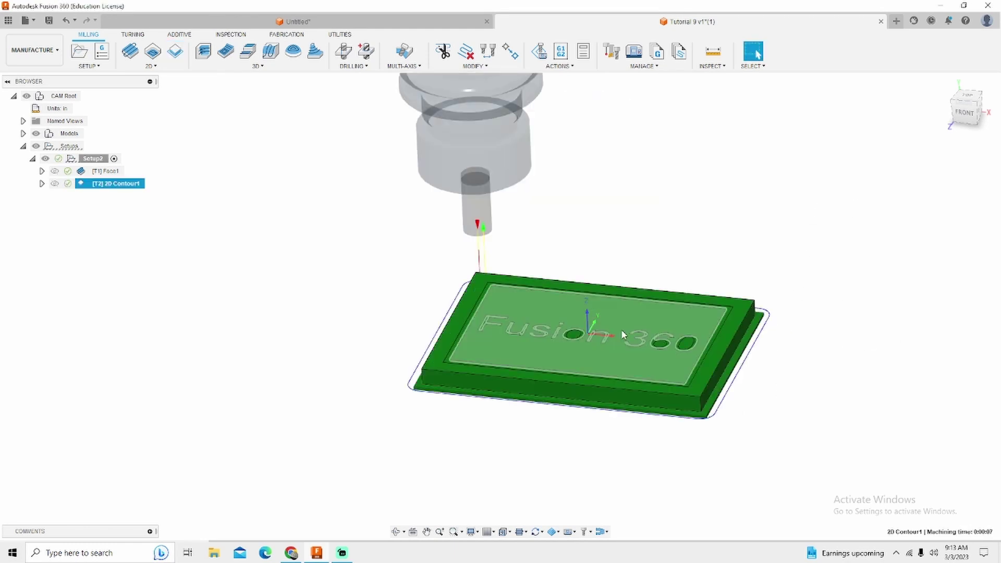
shift+middle_drag(622, 328, 571, 321)
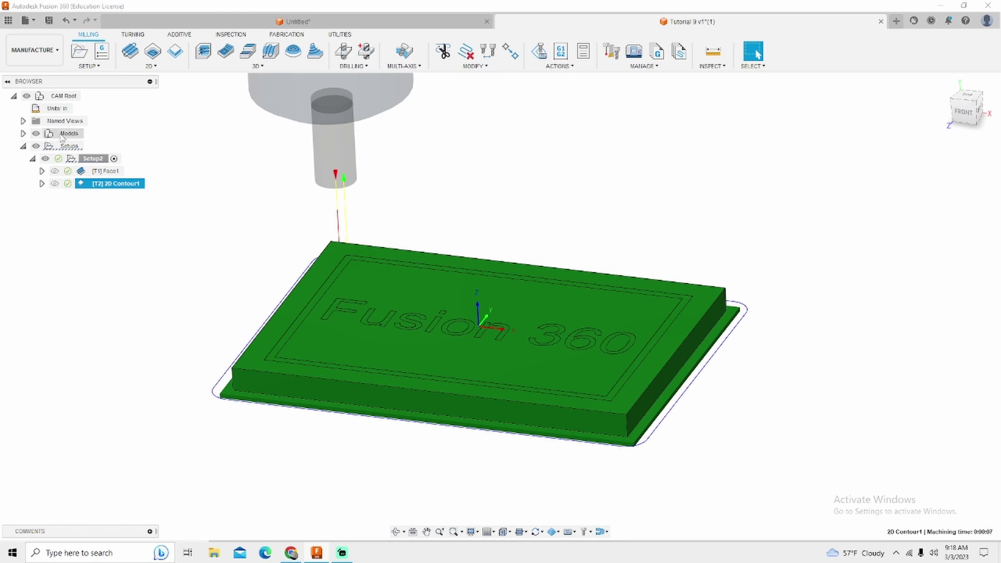
Expand CAM Root:1 in the browser and hide Bodies to leave the text and border sketches.
click(23, 133)
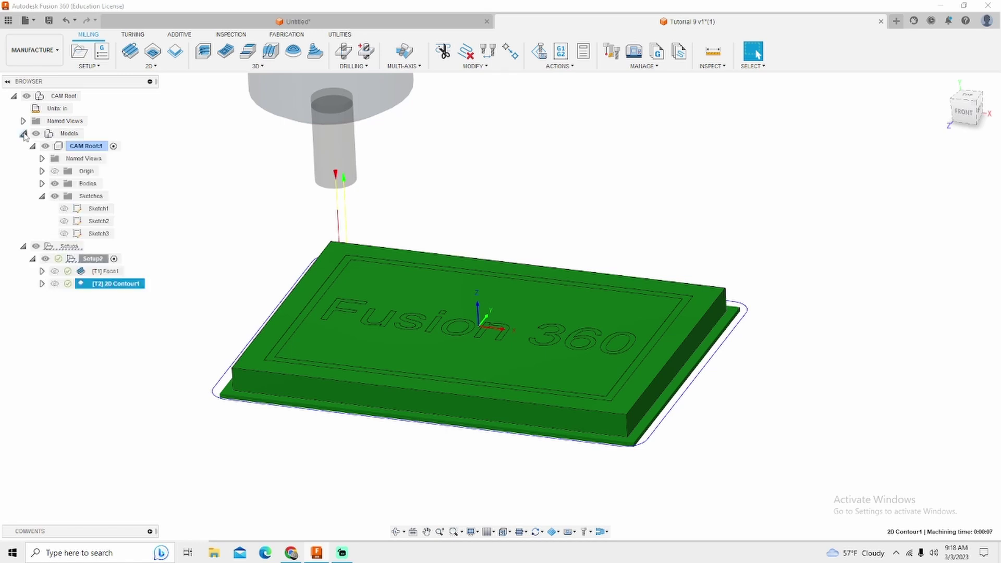
click(41, 196)
click(42, 197)
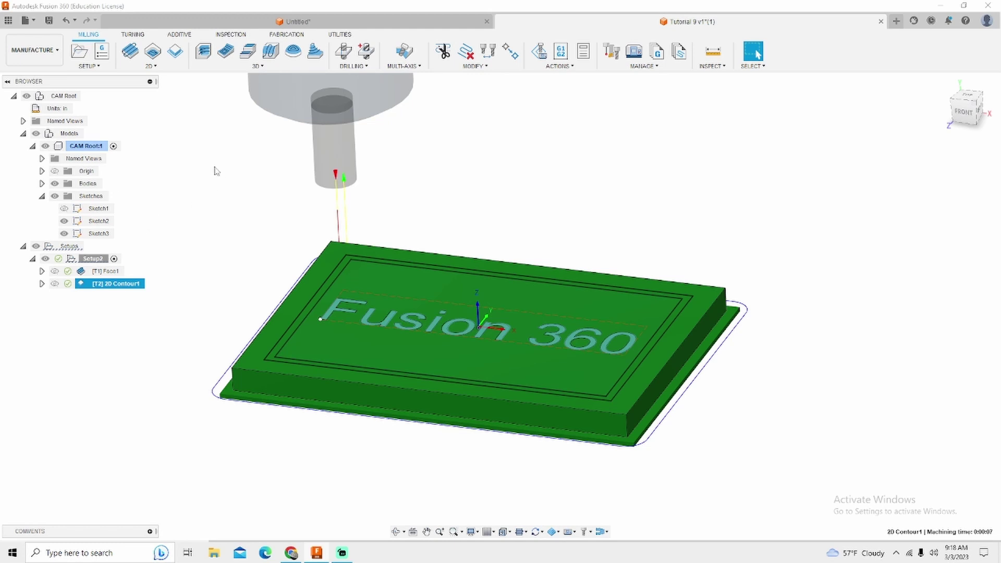
click(250, 191)
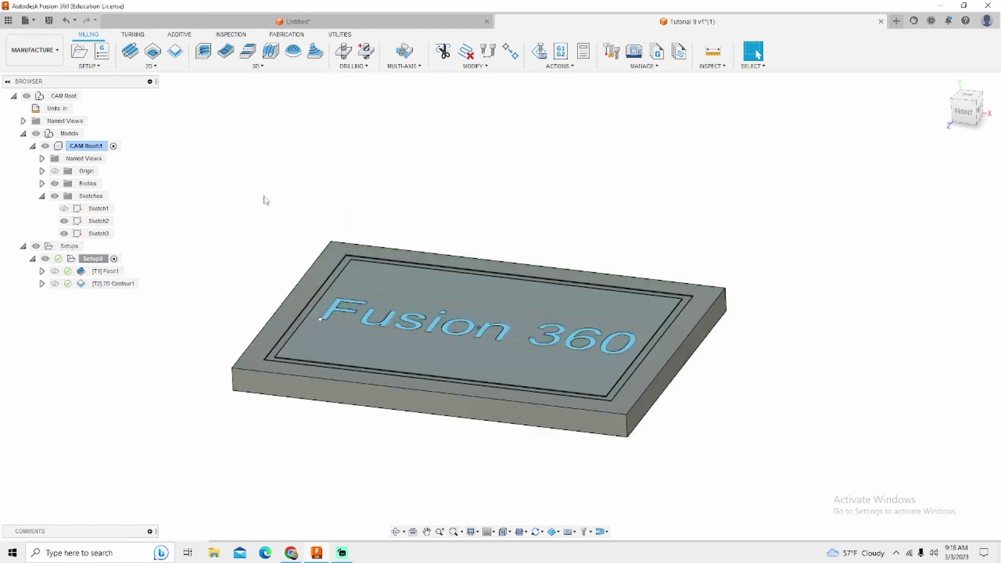
click(494, 384)
click(55, 182)
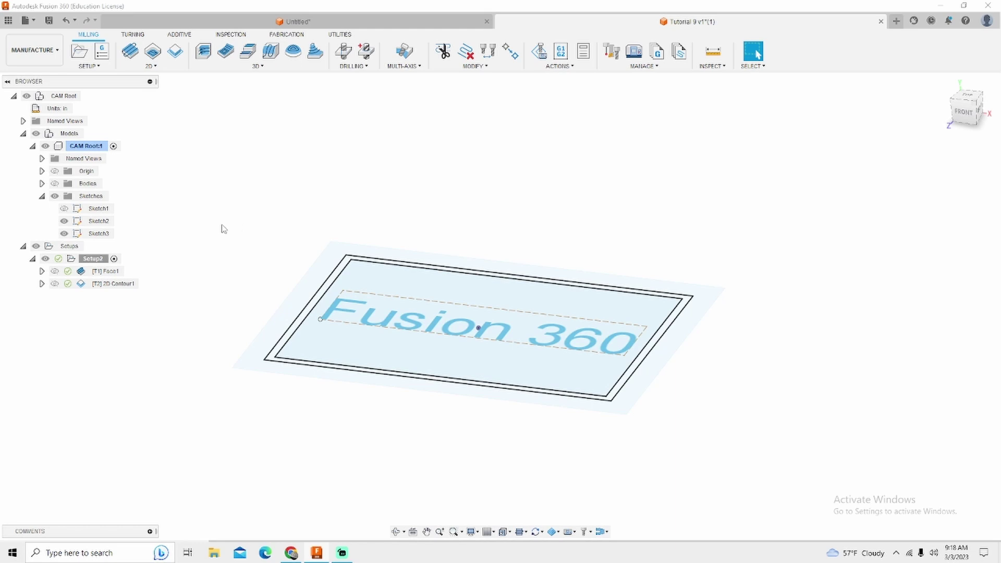
Start an Engrave operation using the Ø1/2" 45° engraving tool filtered from Milling Tools (Inch).
click(149, 66)
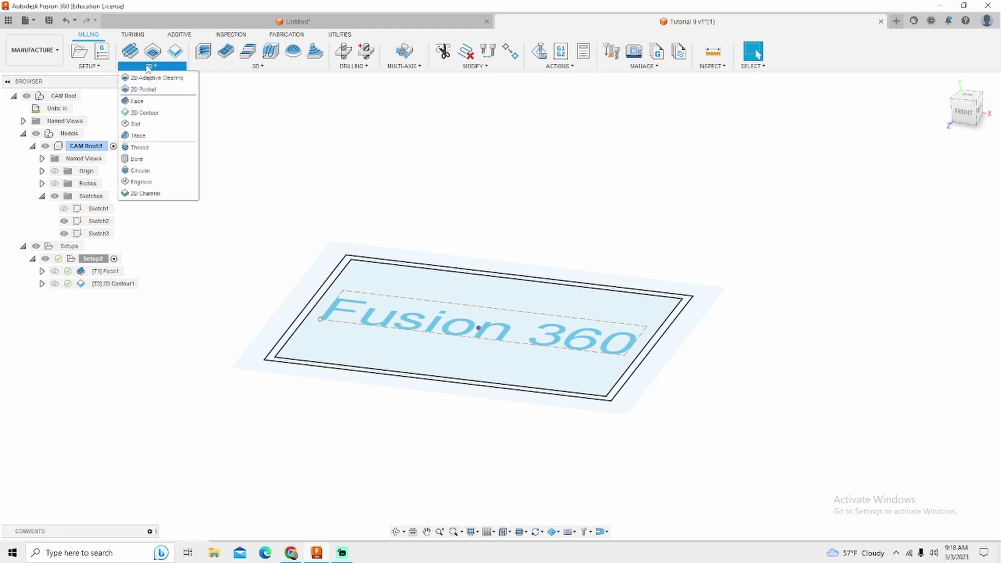
click(142, 182)
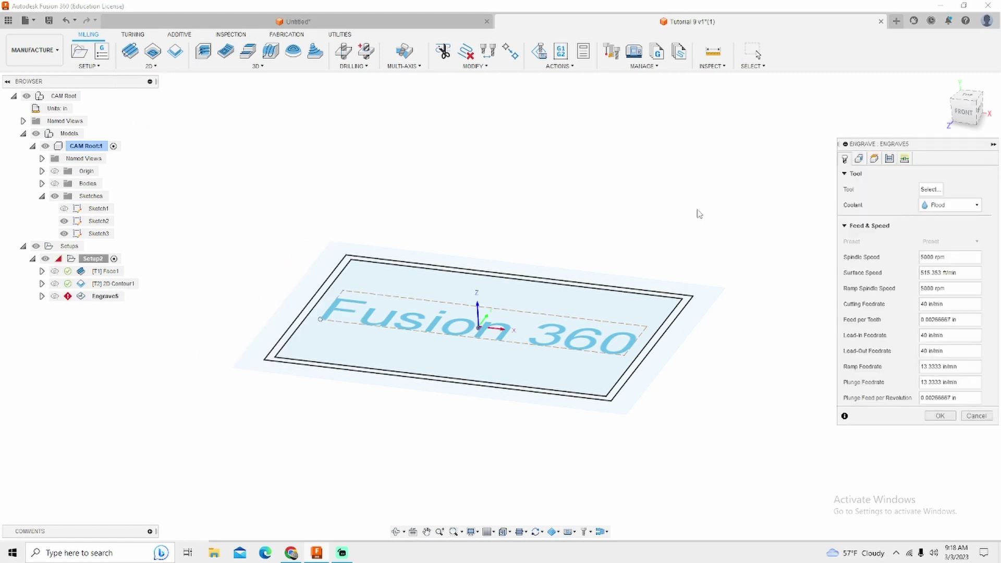
click(930, 189)
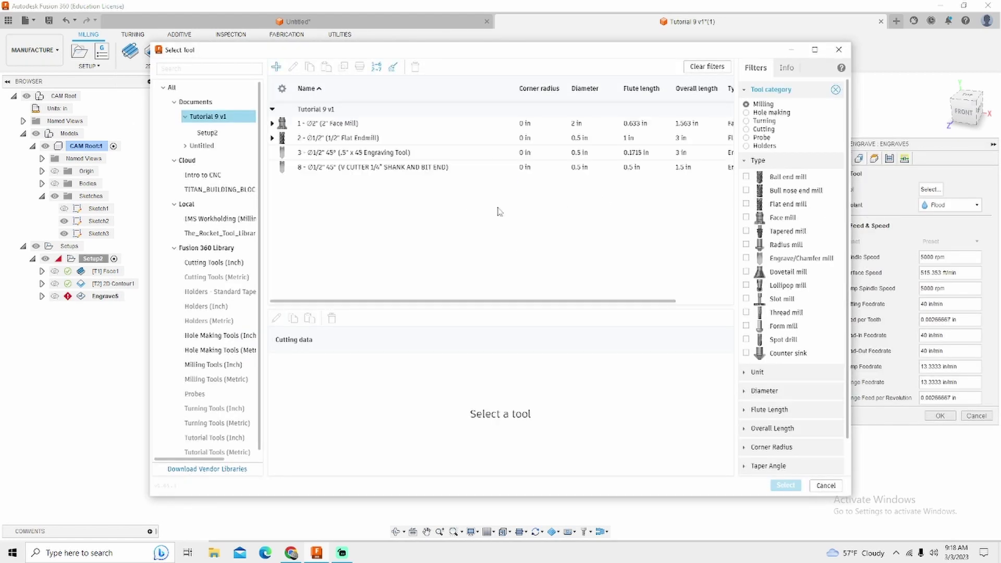
click(332, 153)
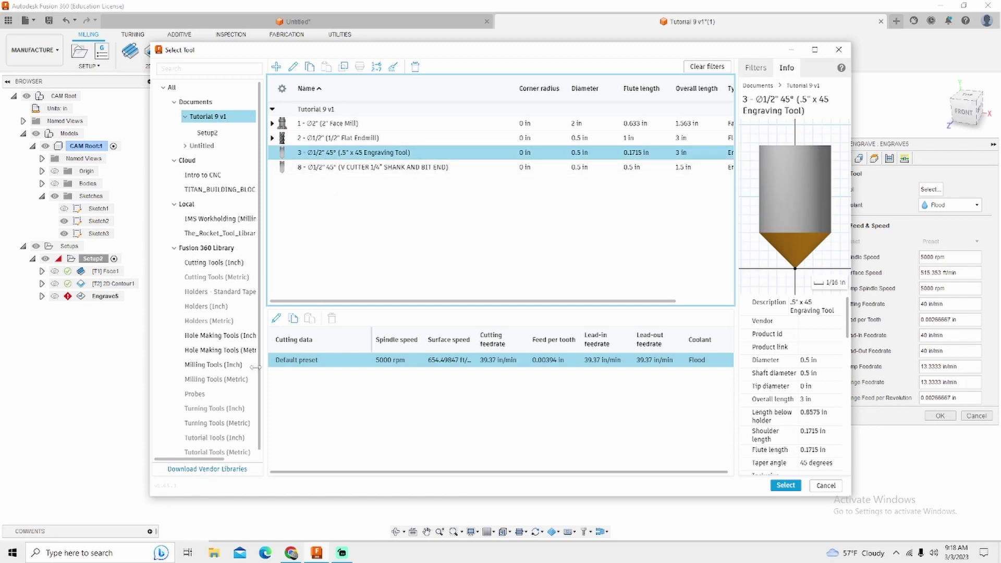
click(209, 363)
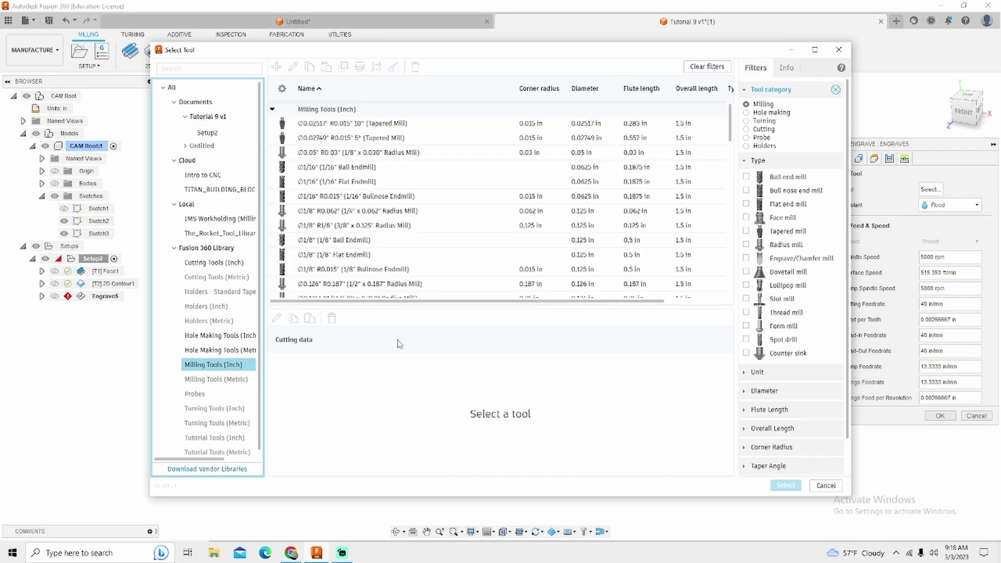
click(745, 259)
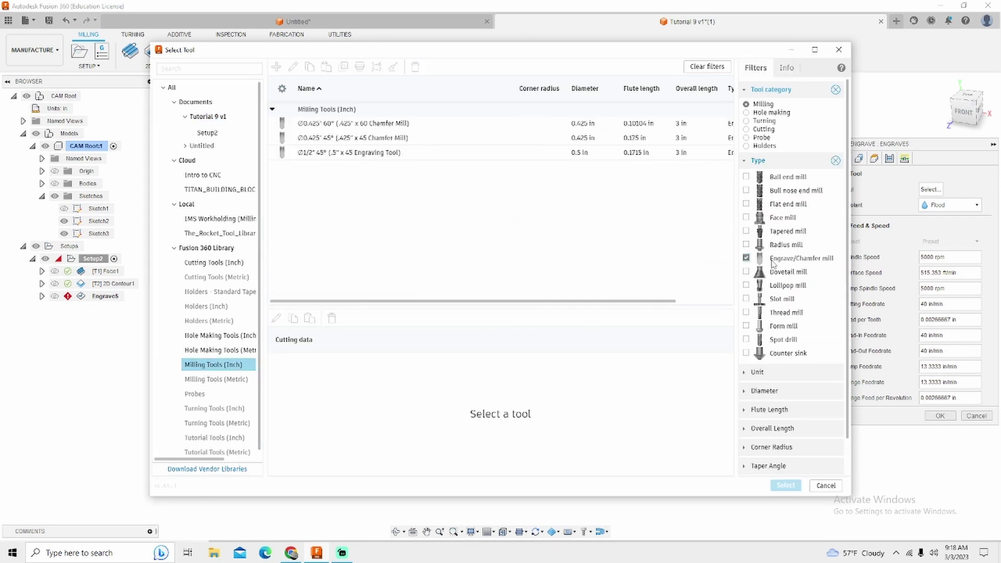
click(340, 153)
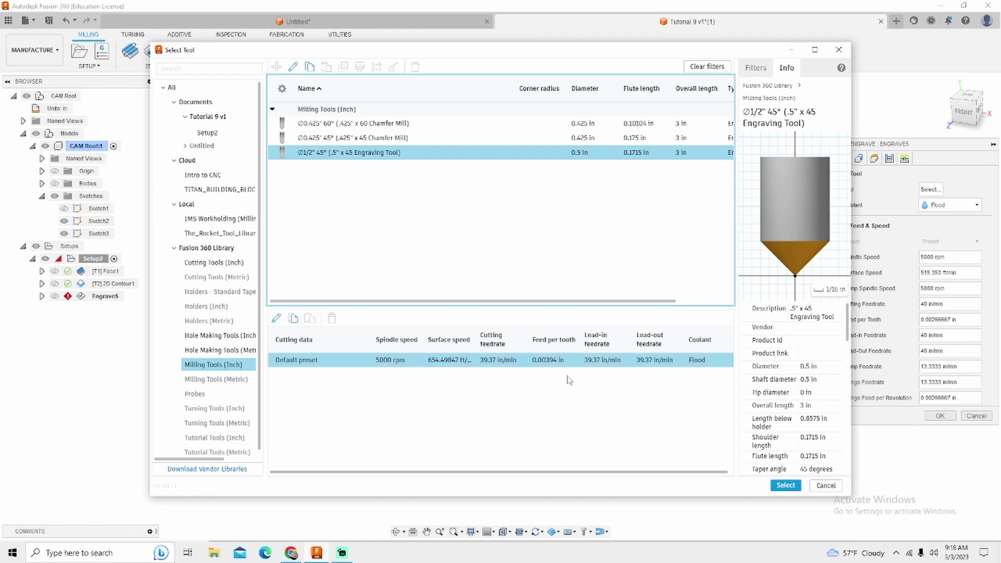
click(788, 487)
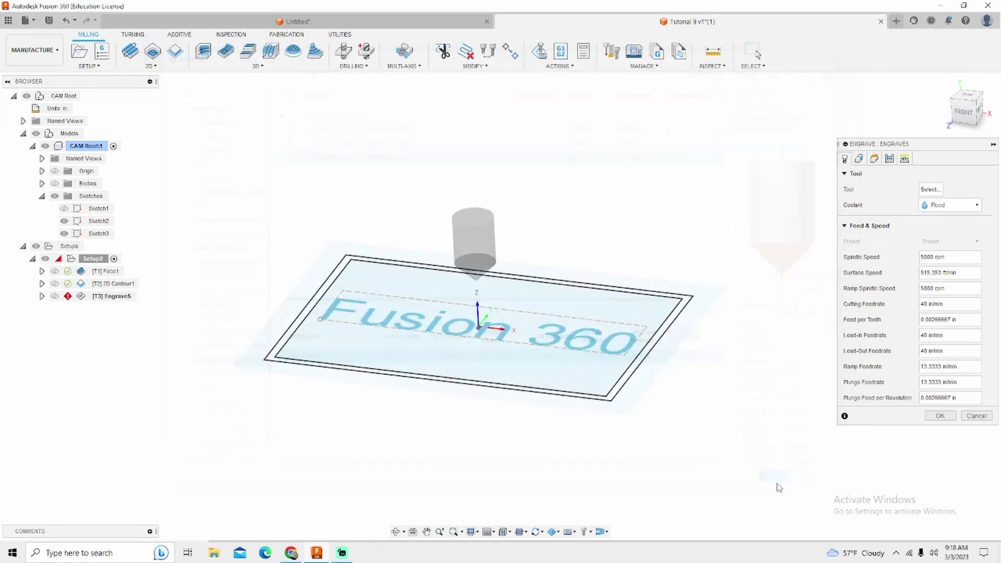
Select the Fusion 360 lettering plus outer and inner rectangle chains, and generate the engrave toolpath.
click(503, 339)
scroll(492, 349, up, 4)
scroll(582, 396, down, 3)
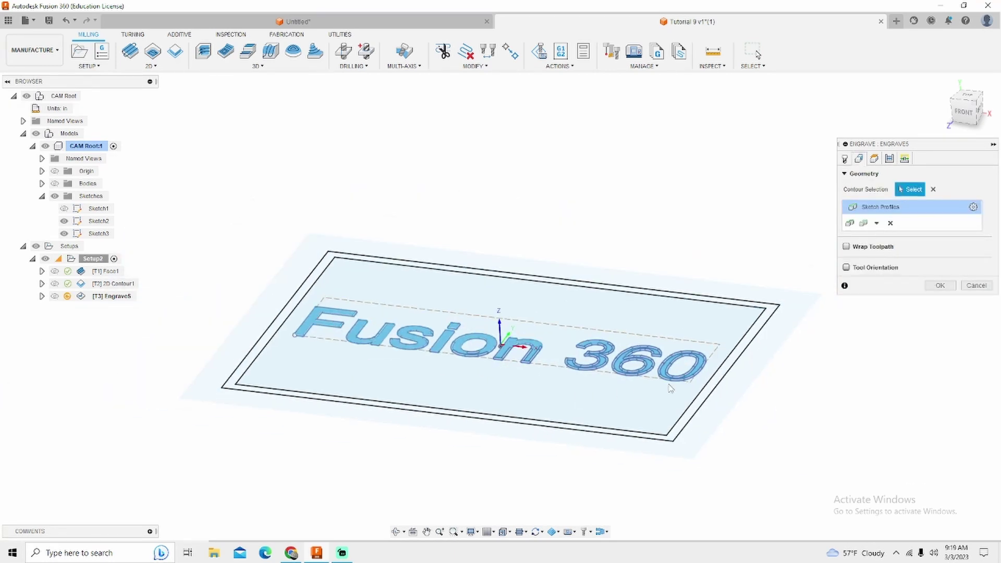
click(722, 371)
click(729, 373)
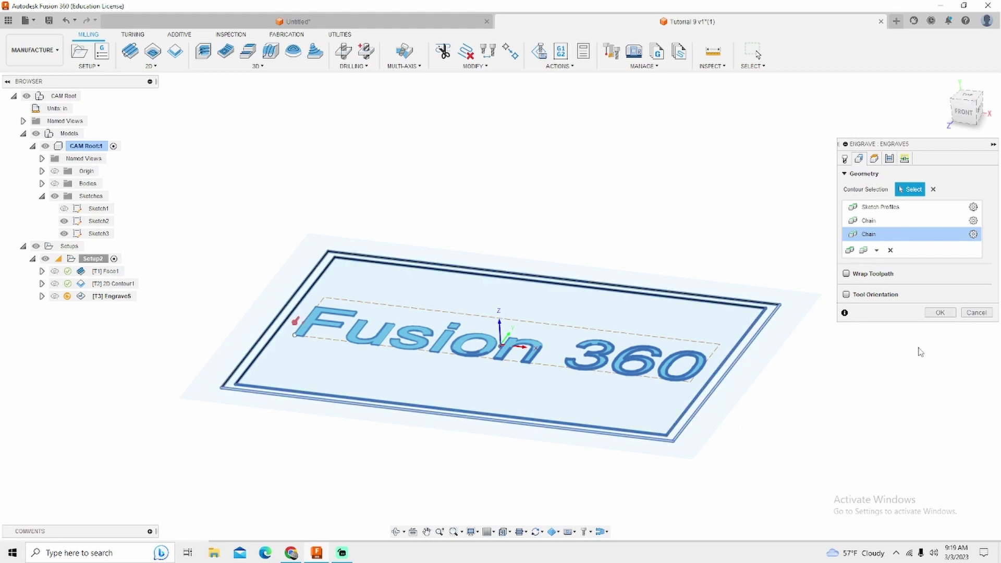
click(940, 314)
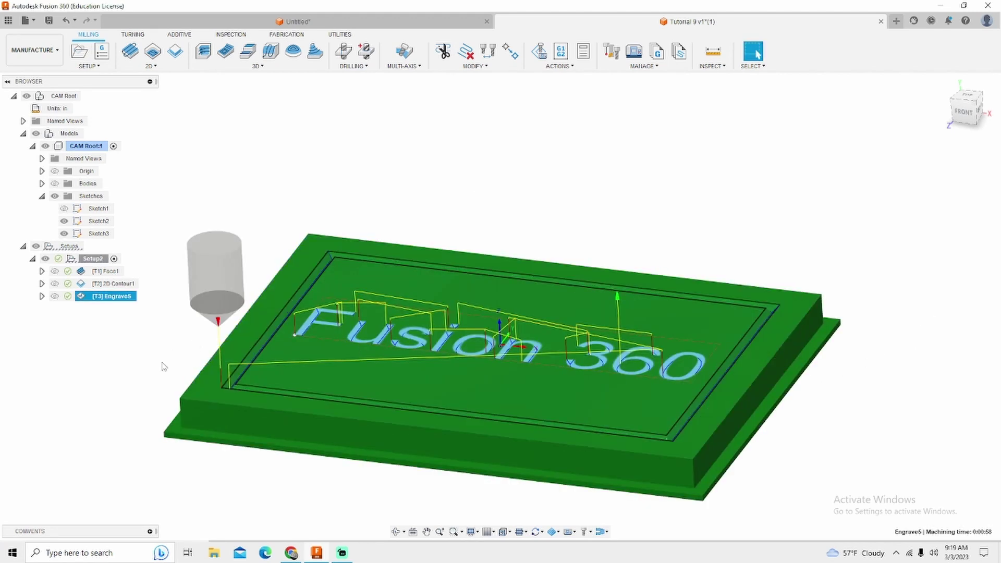
scroll(149, 359, up, 10)
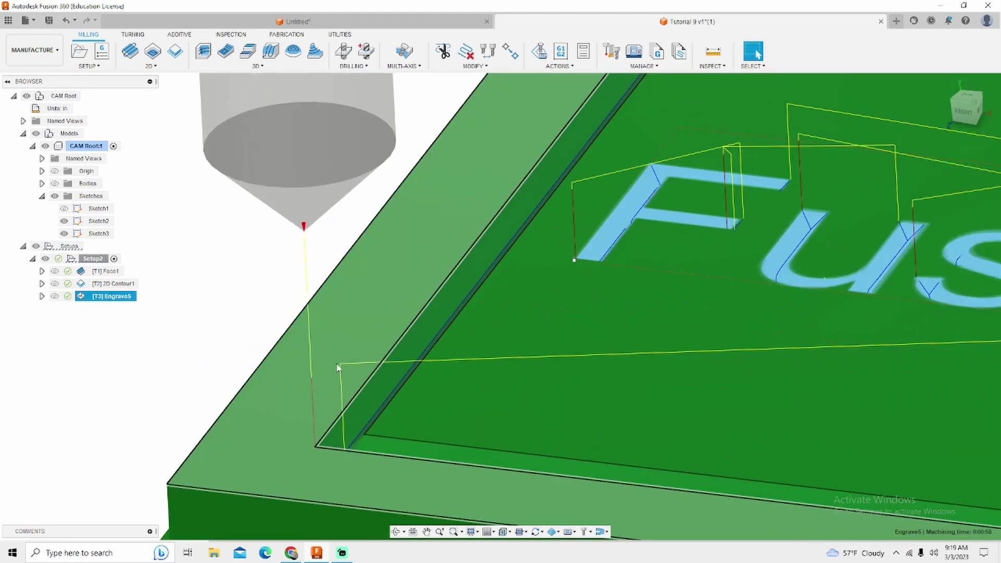
scroll(224, 341, down, 10)
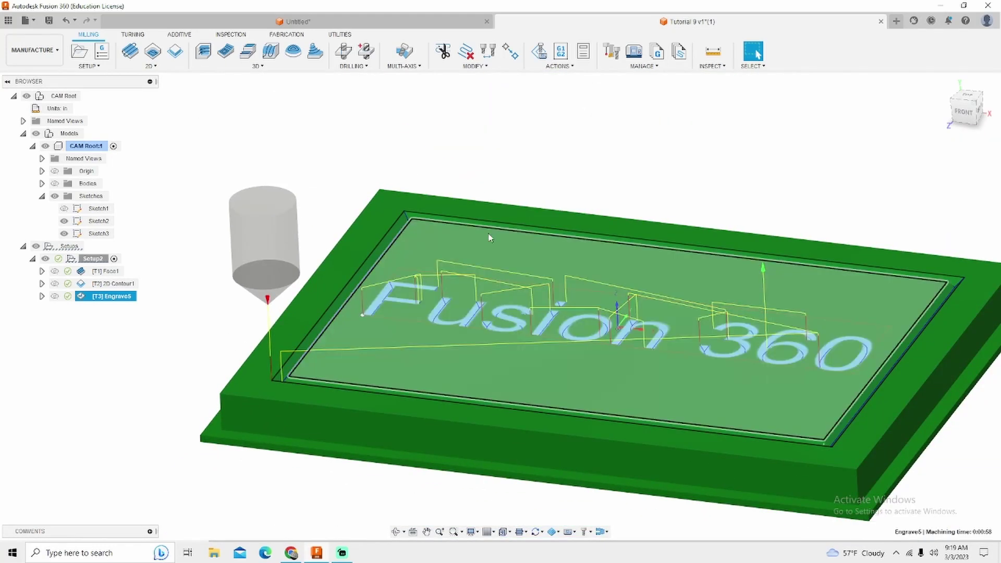
scroll(488, 218, down, 2)
scroll(375, 211, up, 1)
scroll(235, 200, down, 1)
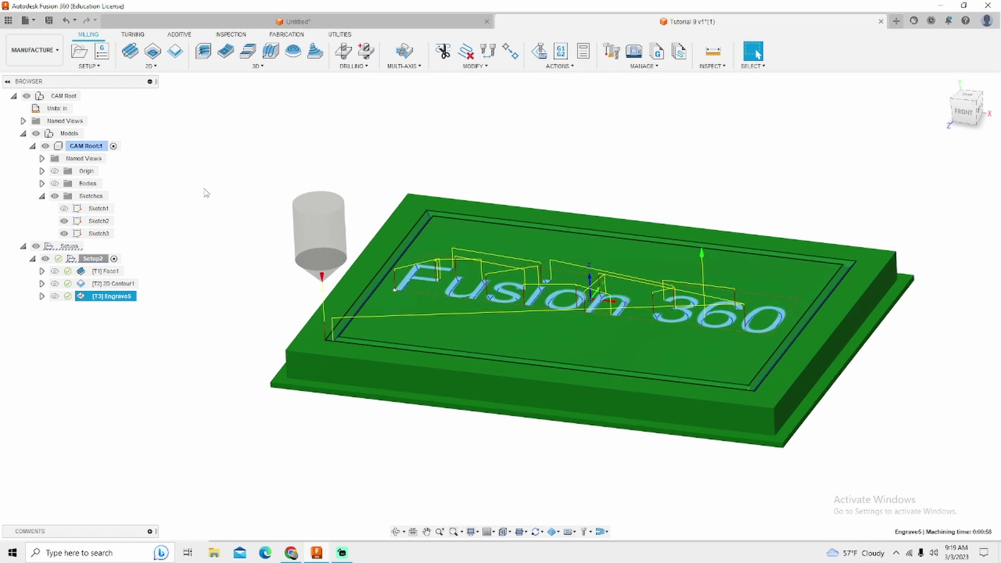
Start a new 2D Contour and show the plaque's solid body again.
click(151, 66)
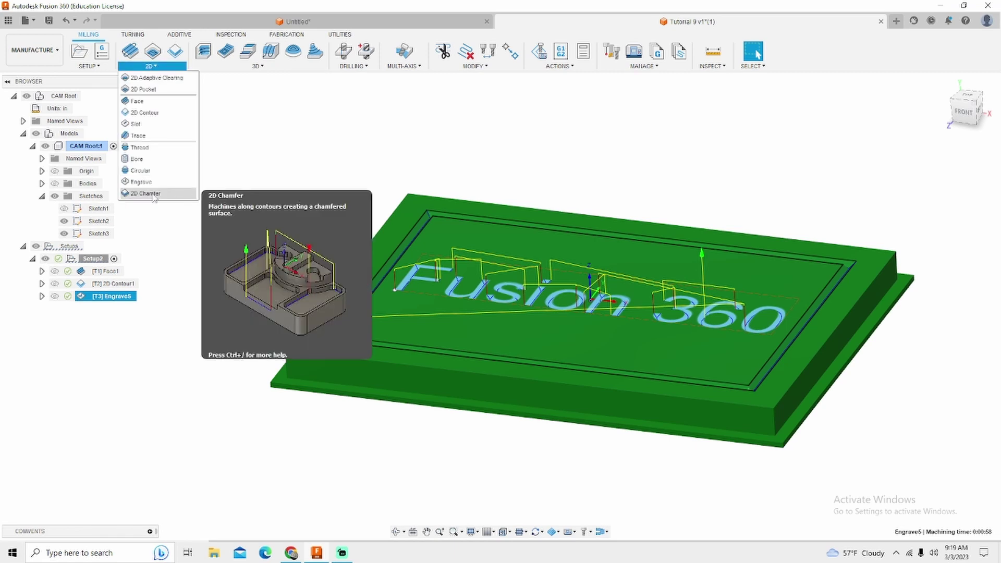
click(145, 112)
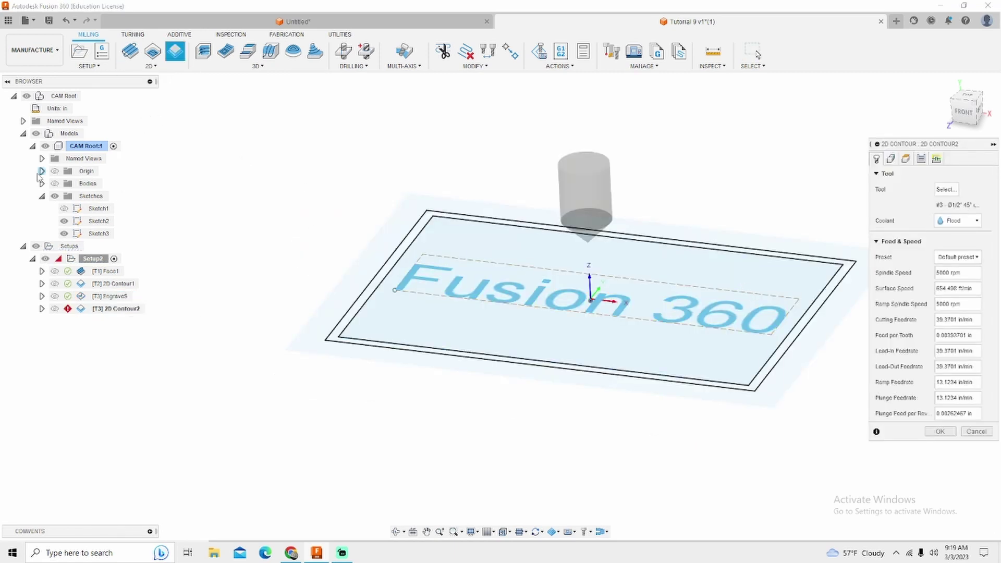
click(55, 183)
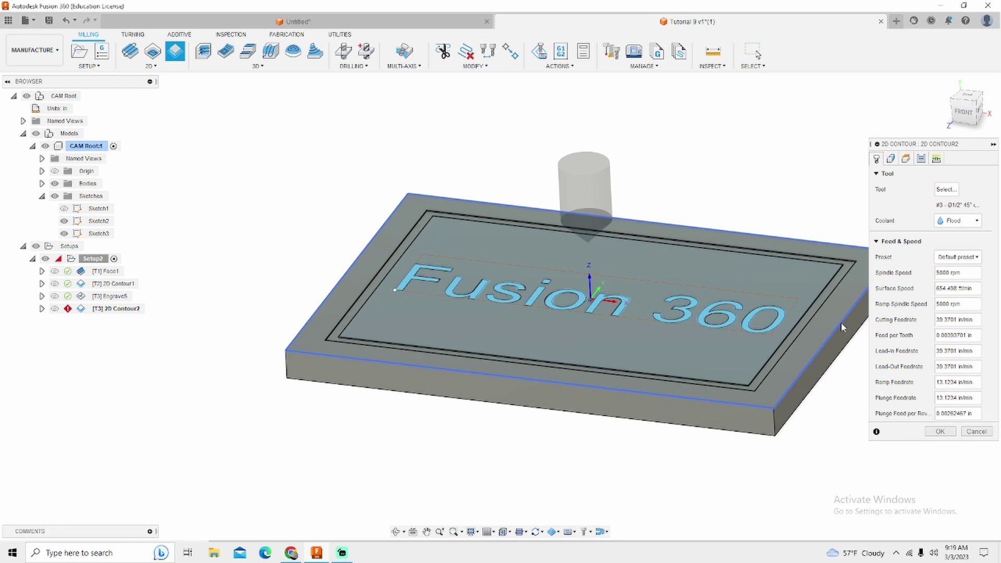
click(890, 158)
Enable a .02 in chamfer width on Passes and generate the chamfer contour toolpath.
click(920, 158)
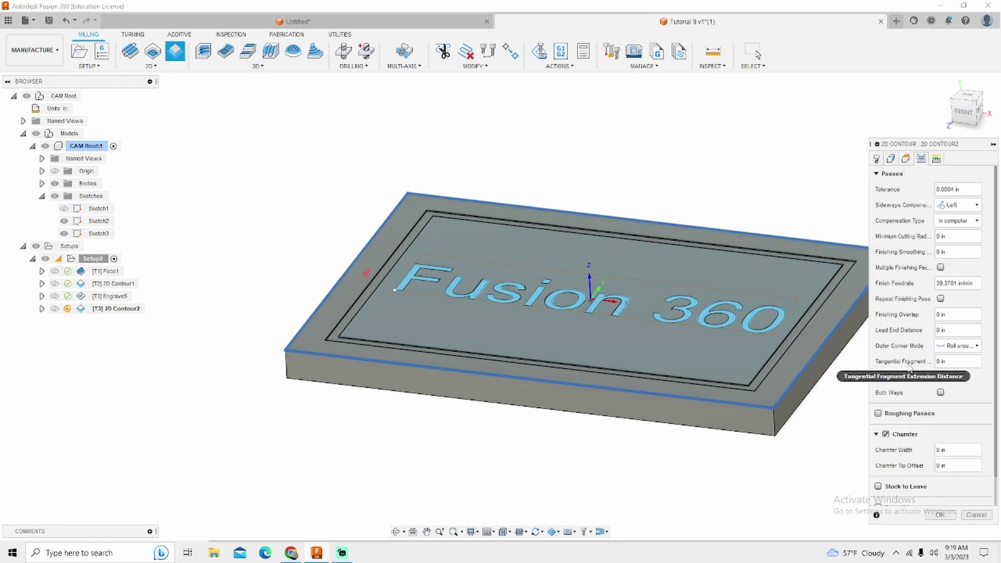
scroll(915, 414, down, 1)
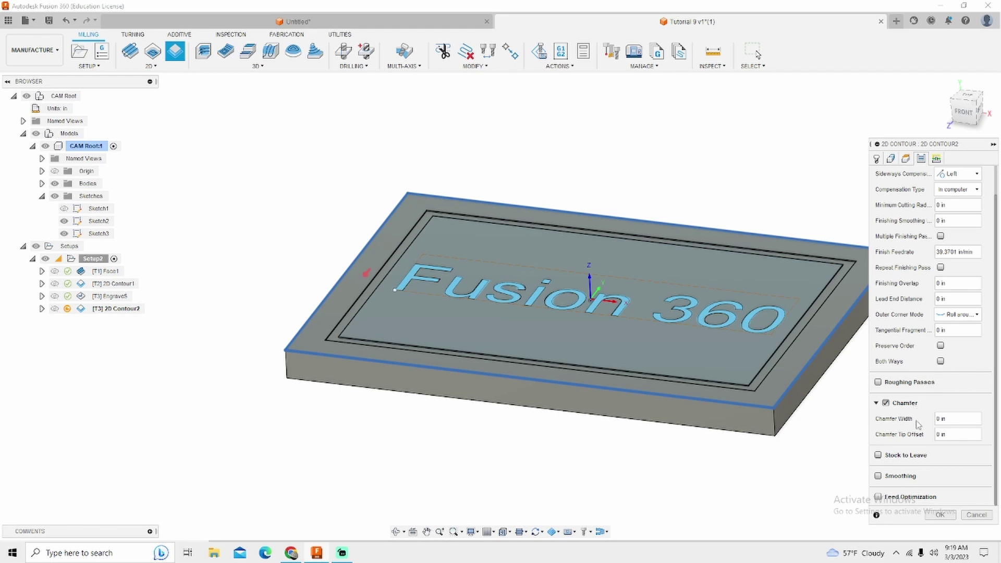
click(900, 426)
click(952, 418)
click(955, 435)
click(939, 515)
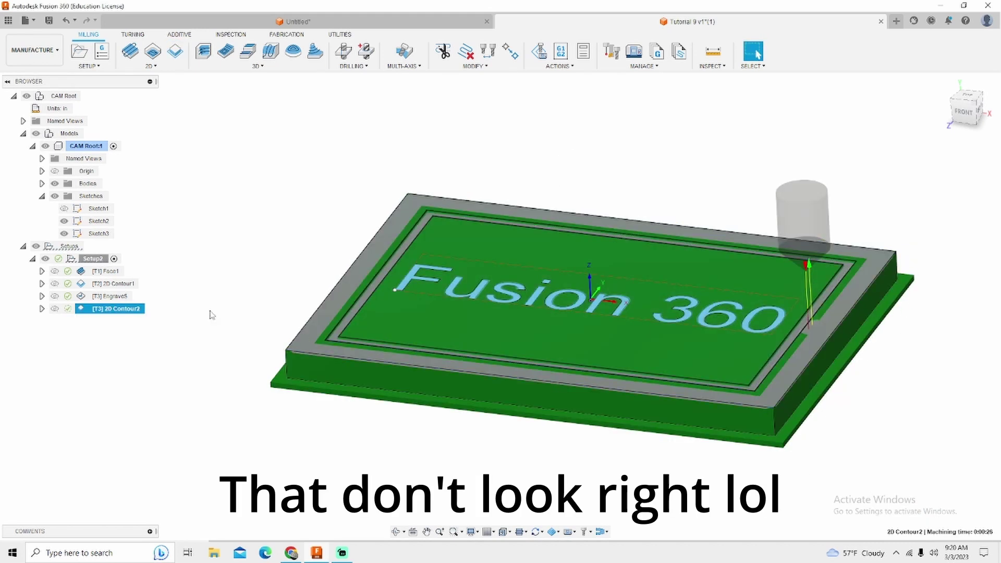
Reopen 2D Contour2, check its outer-edge chain selection, and regenerate the chamfer toolpath.
right_click(115, 309)
click(167, 194)
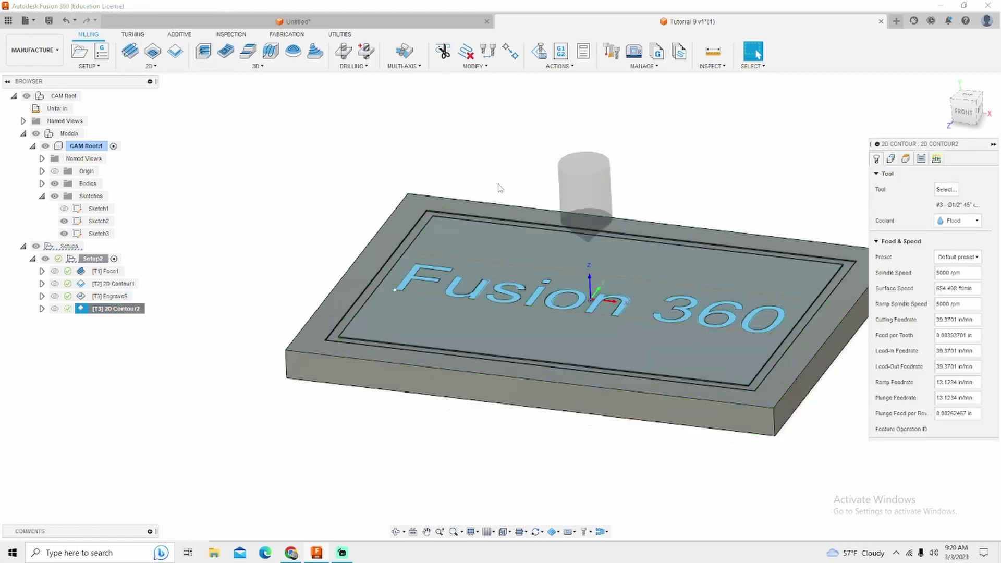
click(890, 158)
scroll(402, 244, down, 3)
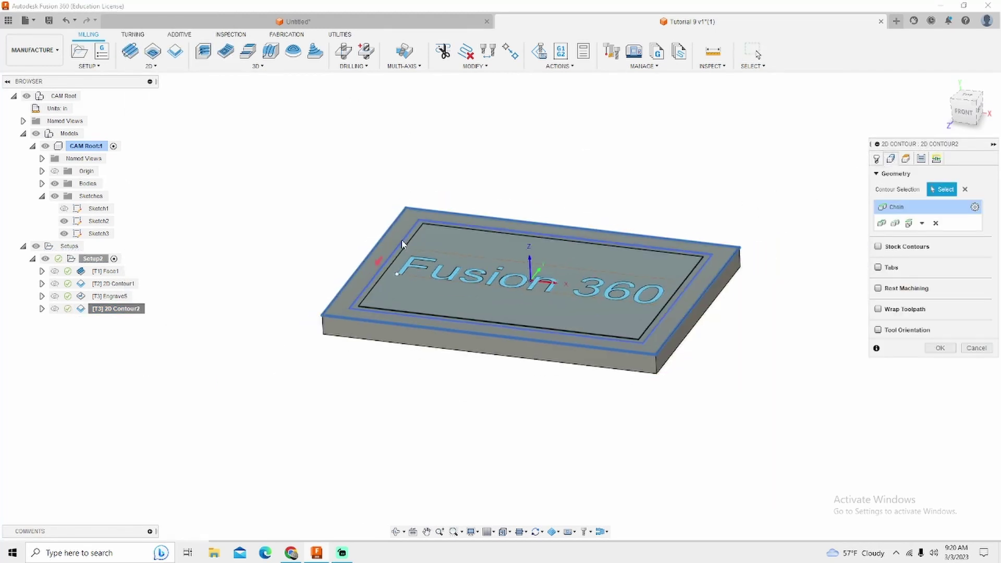
scroll(718, 311, up, 2)
scroll(718, 311, up, 1)
click(939, 348)
Hide the plaque's solid body and clear the 2D Contour2 selection.
scroll(915, 392, down, 3)
scroll(770, 425, up, 4)
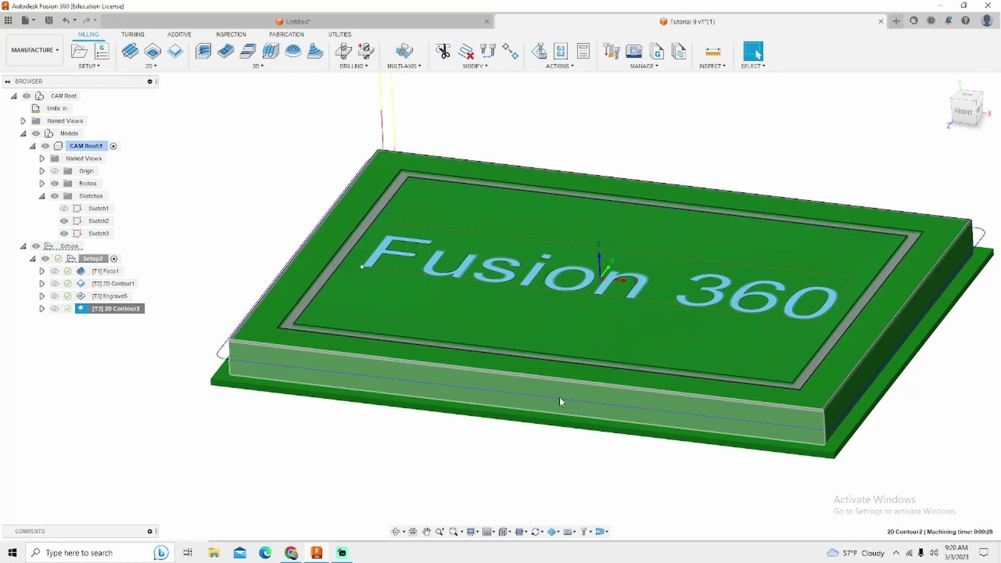
click(54, 184)
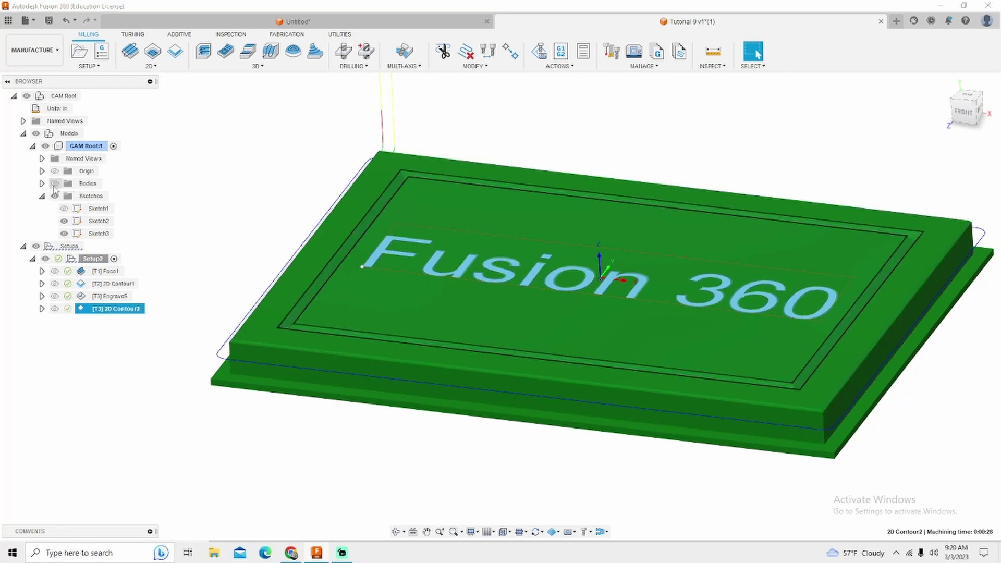
scroll(771, 386, up, 5)
scroll(799, 426, down, 6)
scroll(673, 404, down, 1)
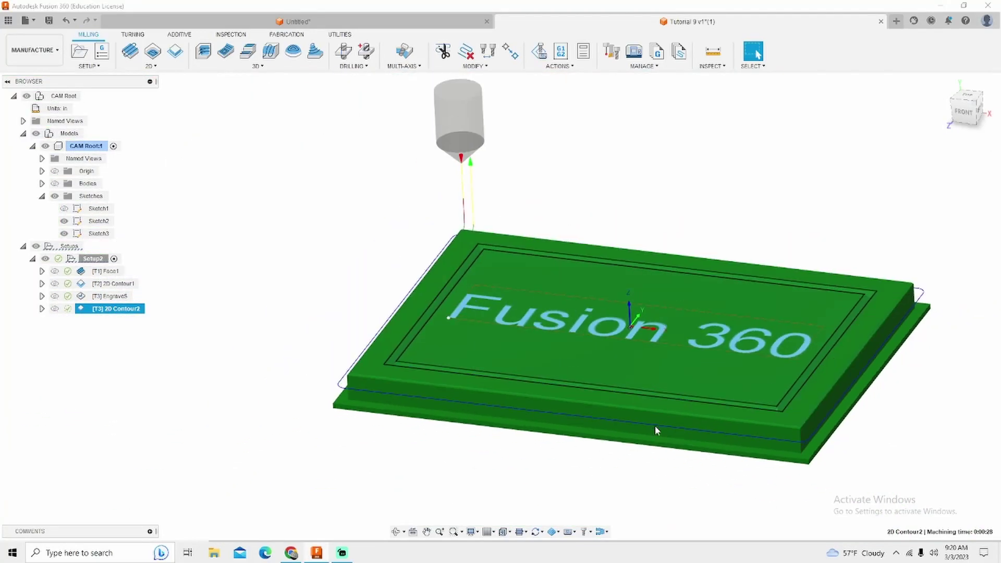
click(313, 311)
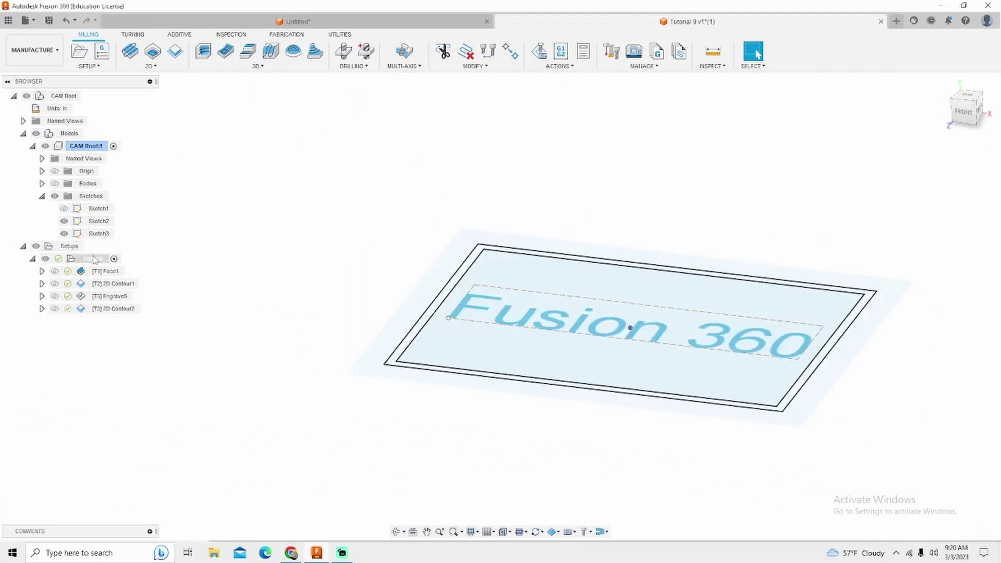
Start simulating all Setup2 toolpaths with the model hidden so only the stock shows.
right_click(96, 260)
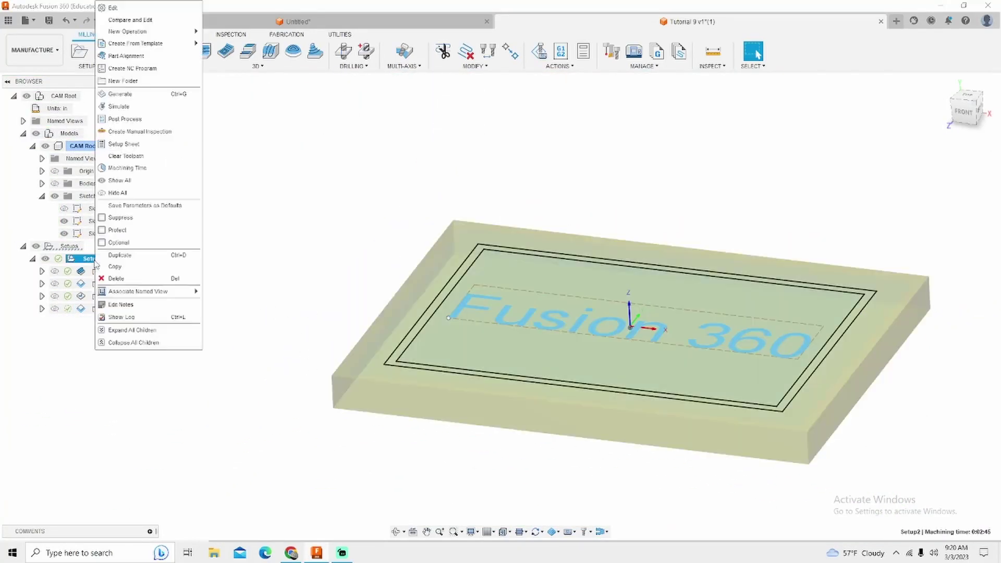
click(118, 106)
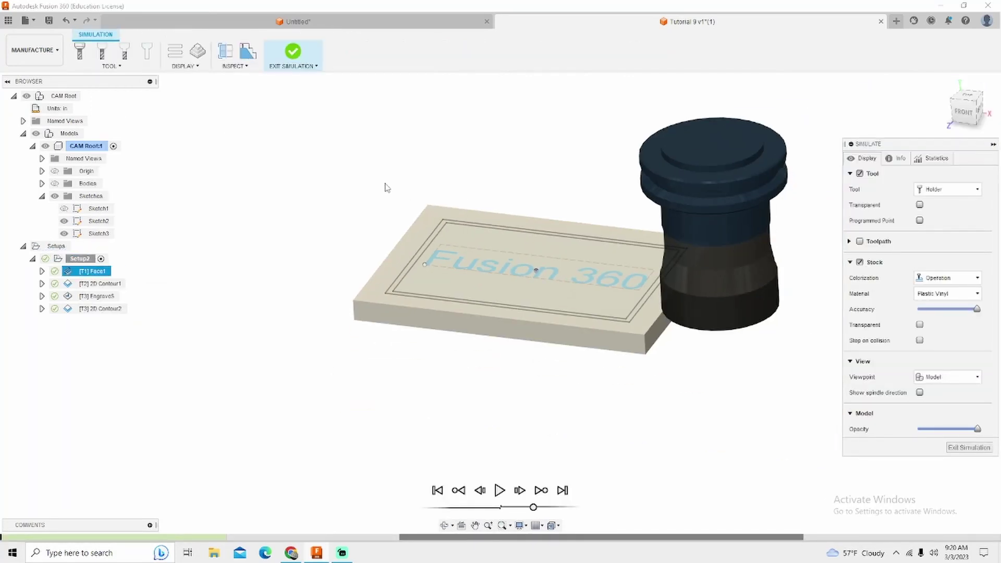
scroll(575, 282, up, 2)
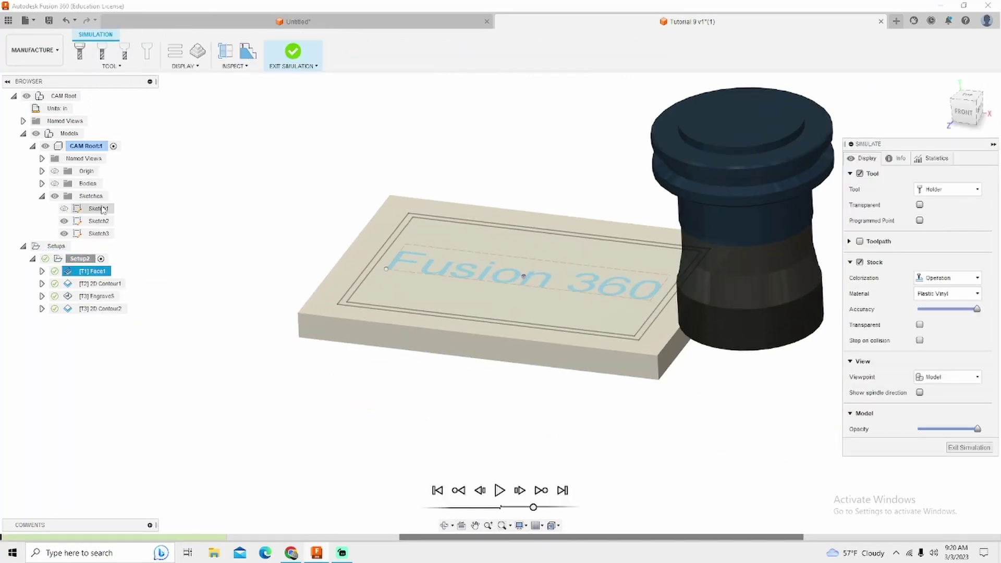
click(23, 134)
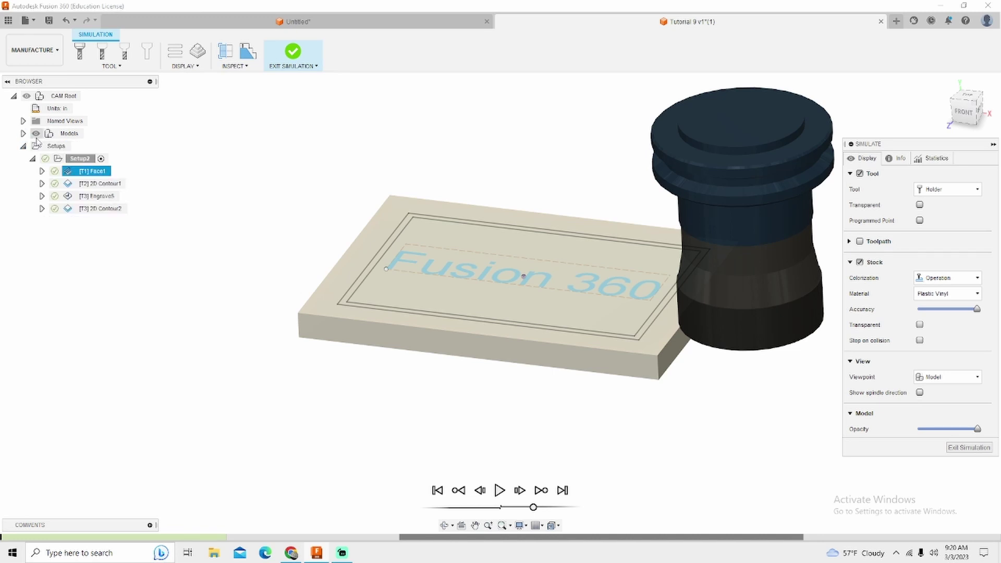
click(36, 134)
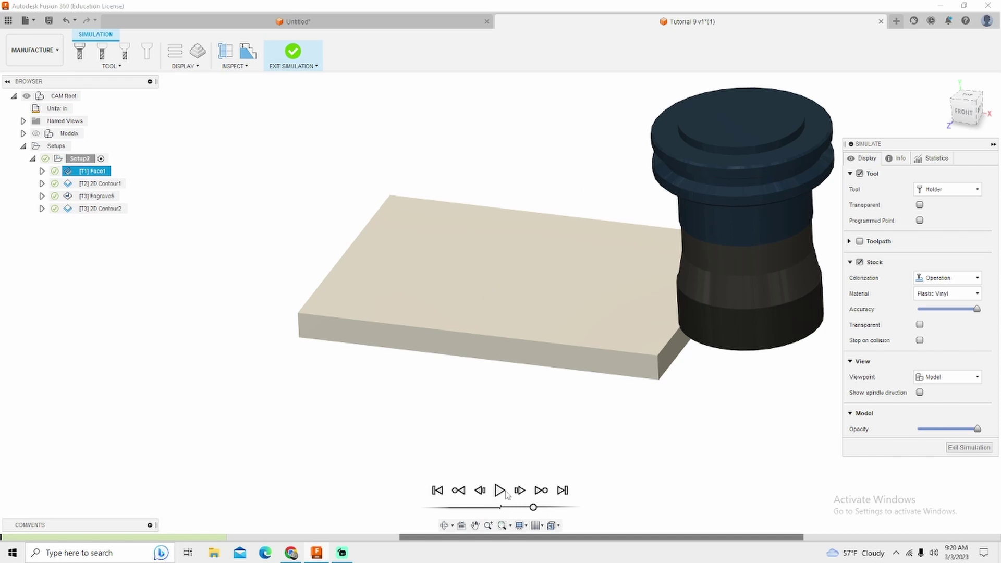
Play the simulation through the lettering and border cuts, then zoom out to show the tool.
click(501, 492)
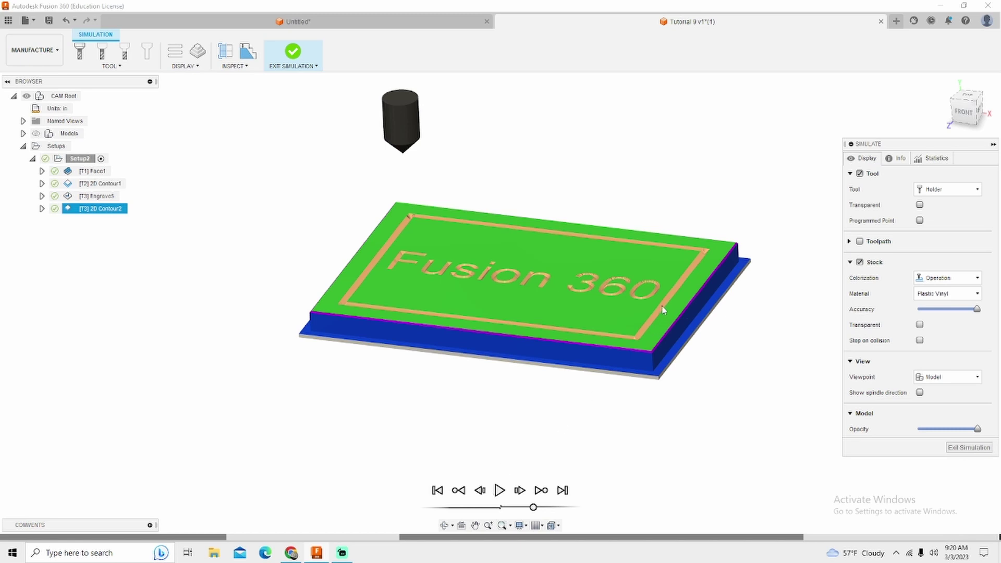
scroll(661, 303, up, 3)
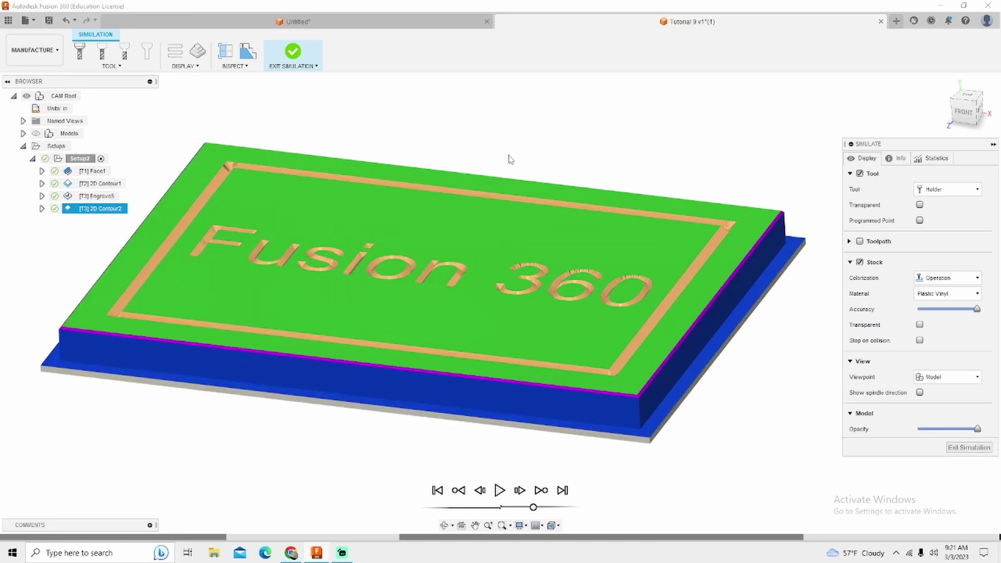
scroll(709, 247, down, 2)
scroll(371, 174, down, 3)
scroll(452, 265, up, 3)
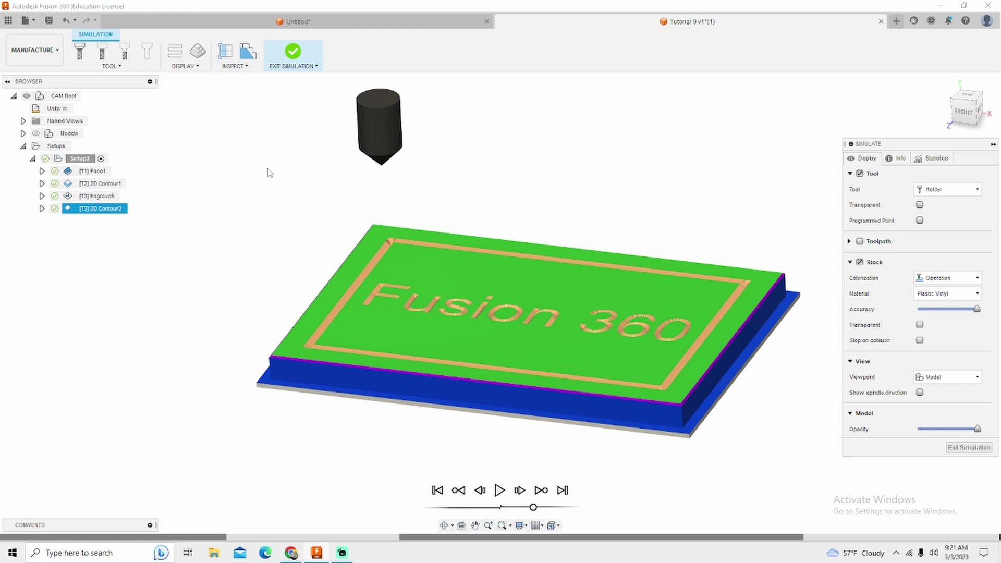
In the Untitled block file, simulate and play the Engrave1 toolpath, then exit the simulation.
click(305, 22)
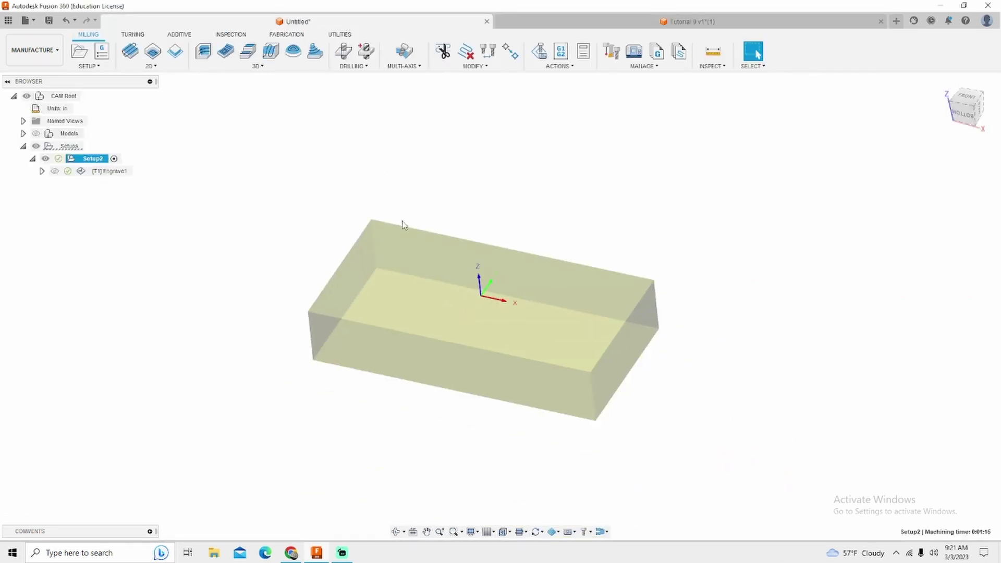
right_click(113, 175)
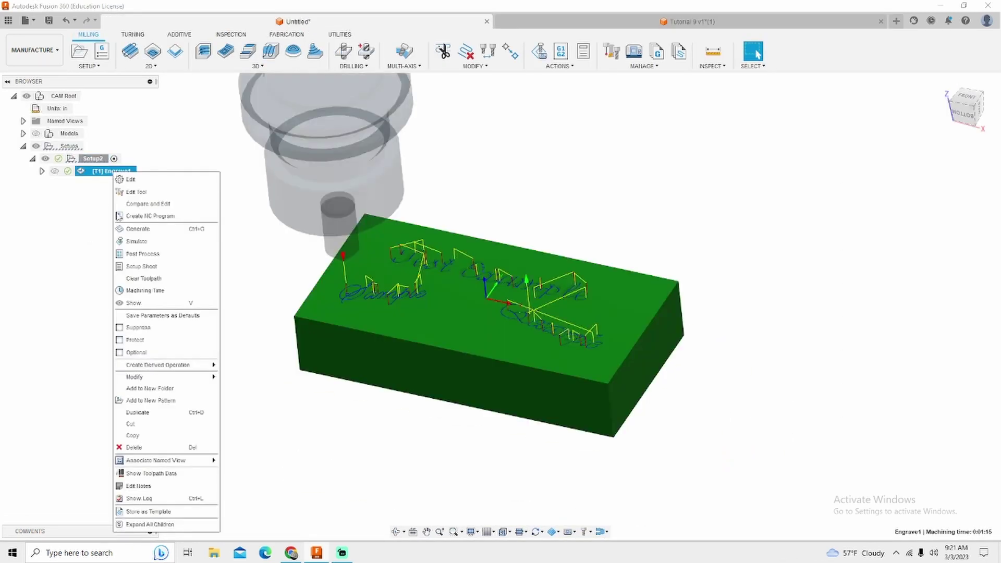
click(134, 241)
click(498, 490)
scroll(328, 323, up, 3)
scroll(164, 290, up, 2)
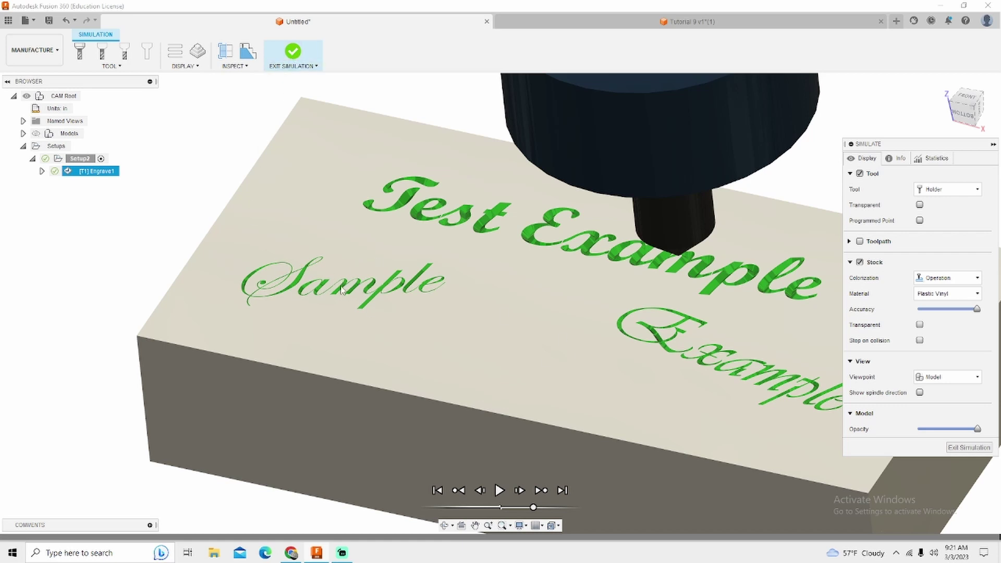
click(968, 447)
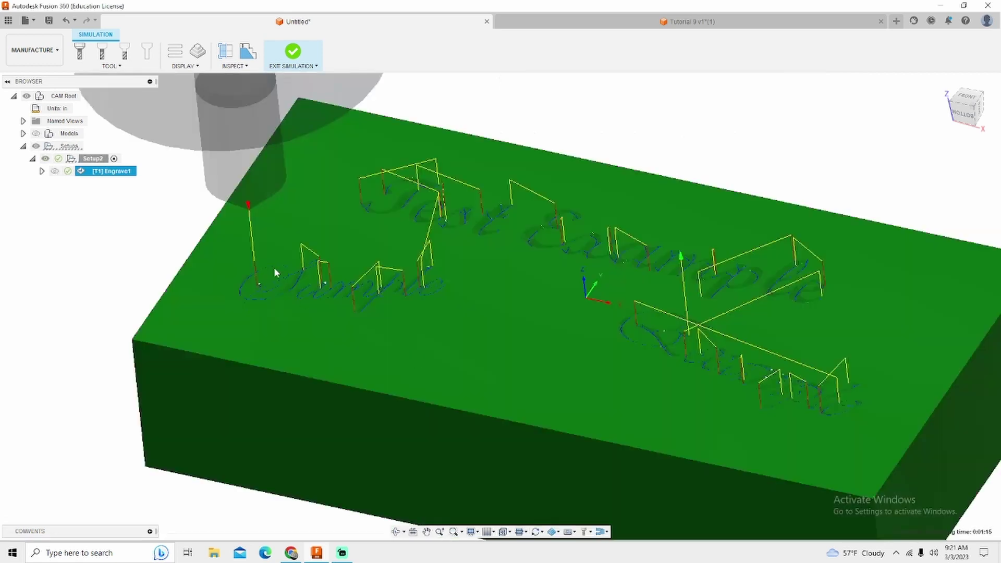
Switch to the Design workspace and start editing Sketch1.
click(34, 50)
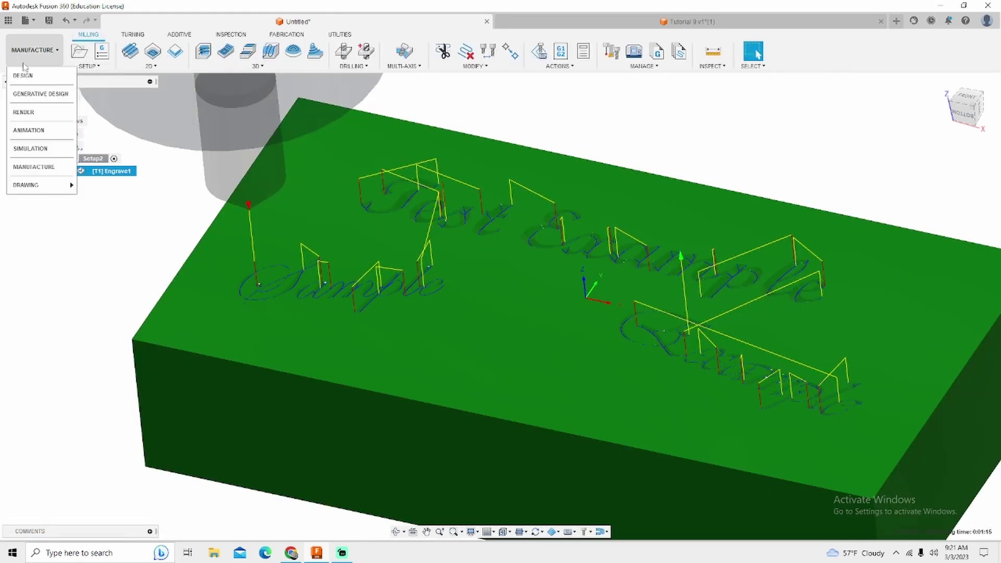
click(26, 74)
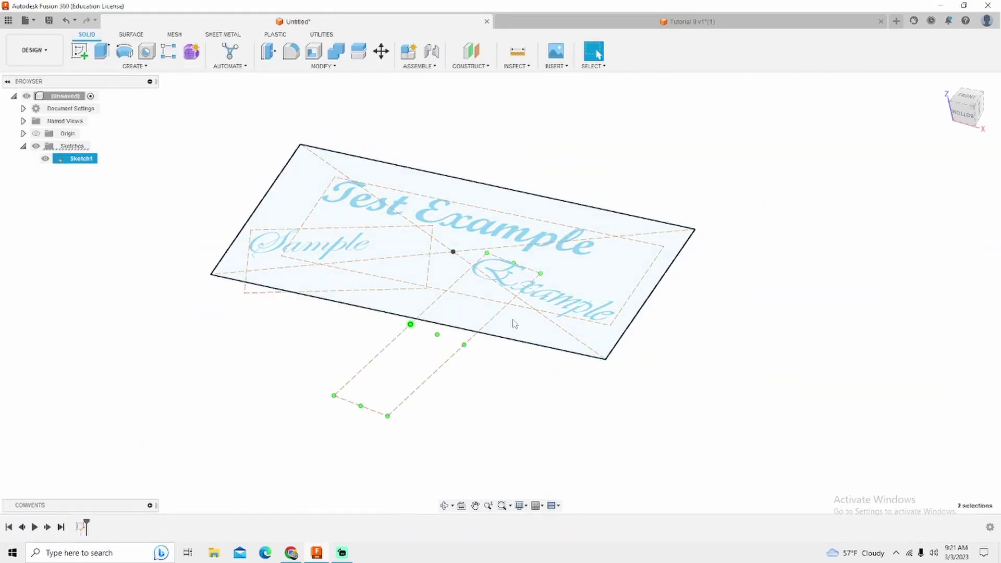
scroll(296, 281, up, 3)
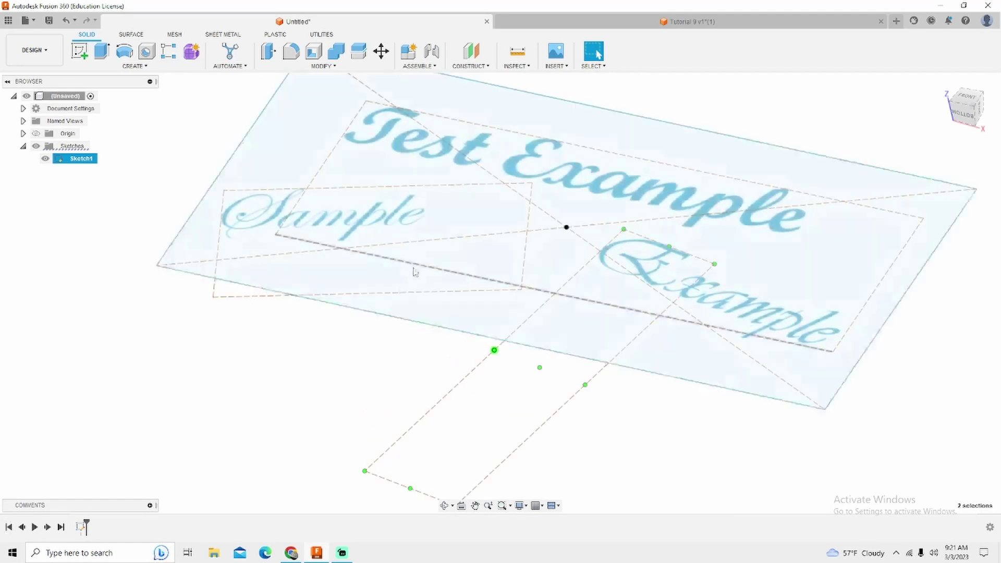
scroll(385, 281, down, 2)
scroll(359, 260, up, 4)
click(347, 270)
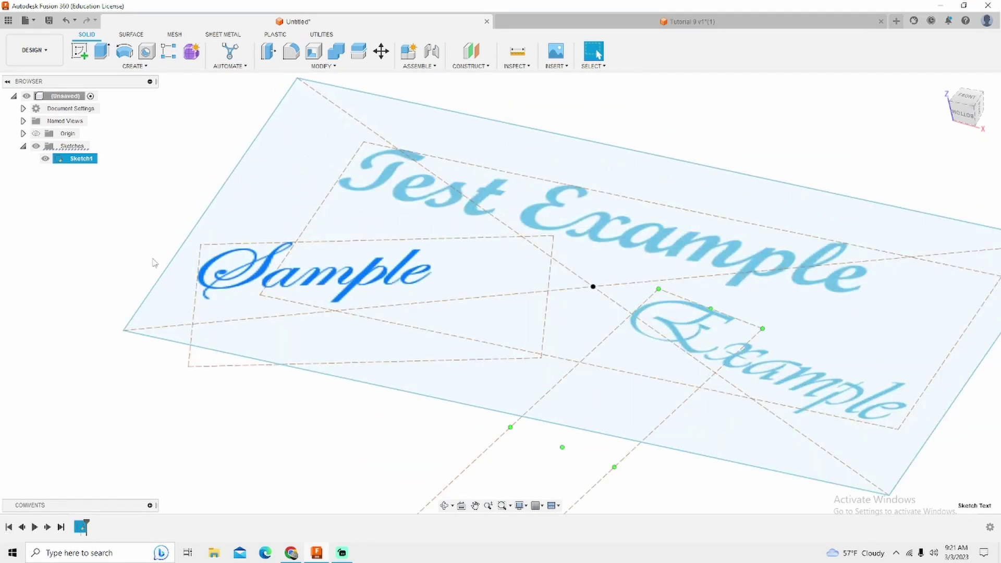
right_click(70, 158)
click(88, 196)
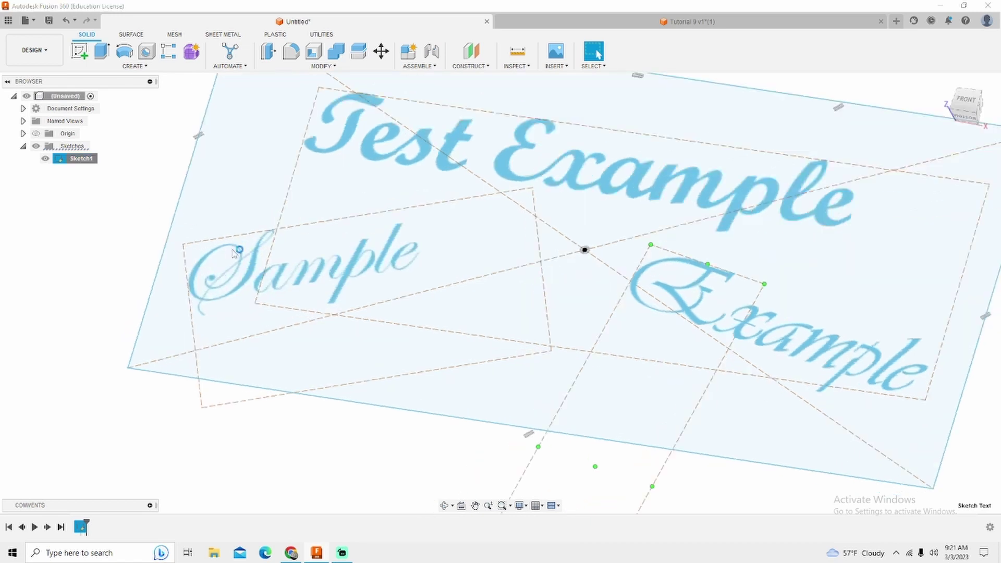
Inspect the Sample, Example and Test Example text settings without changes, then finish the sketch.
double_click(331, 243)
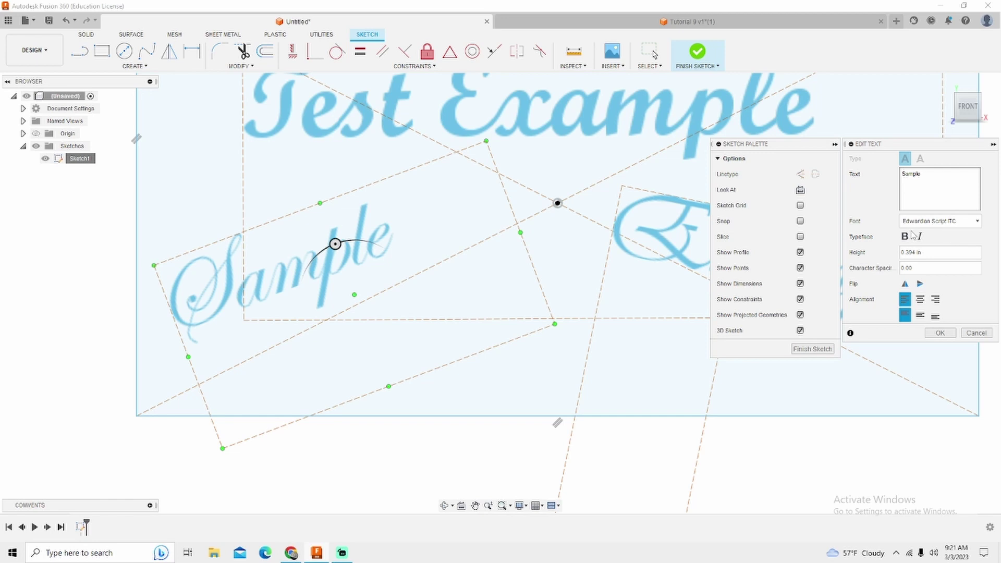
scroll(603, 257, up, 4)
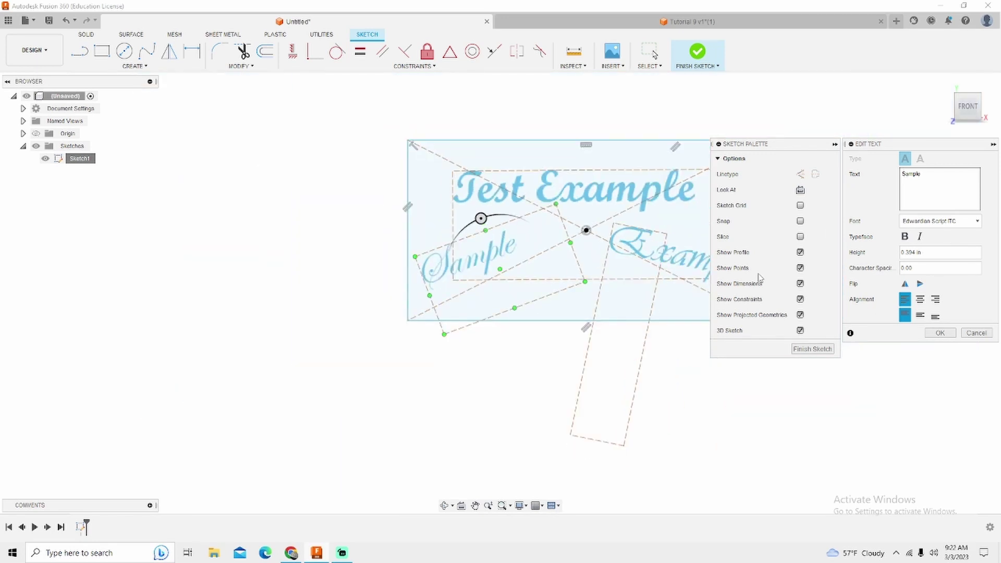
click(975, 333)
double_click(659, 247)
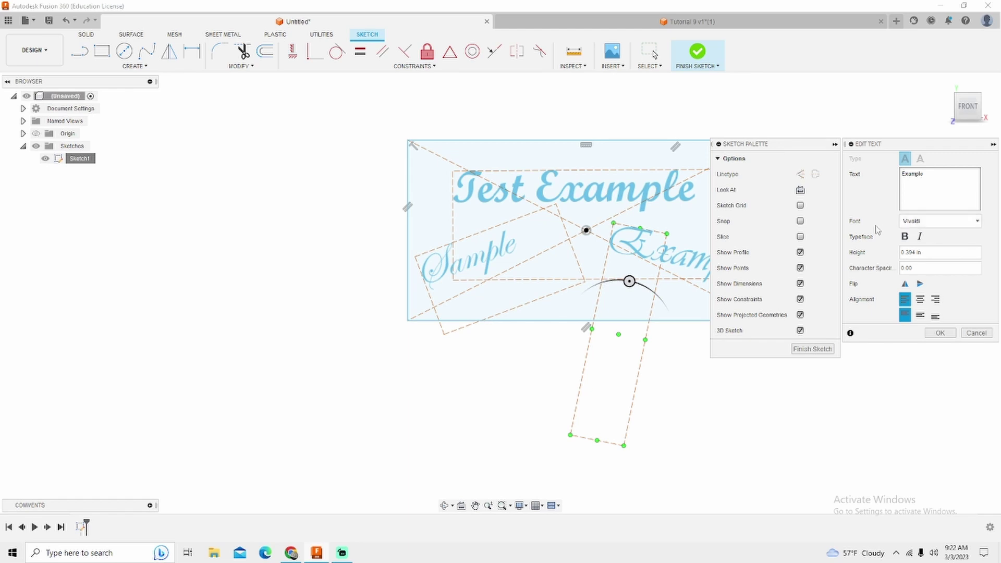
click(965, 335)
double_click(597, 193)
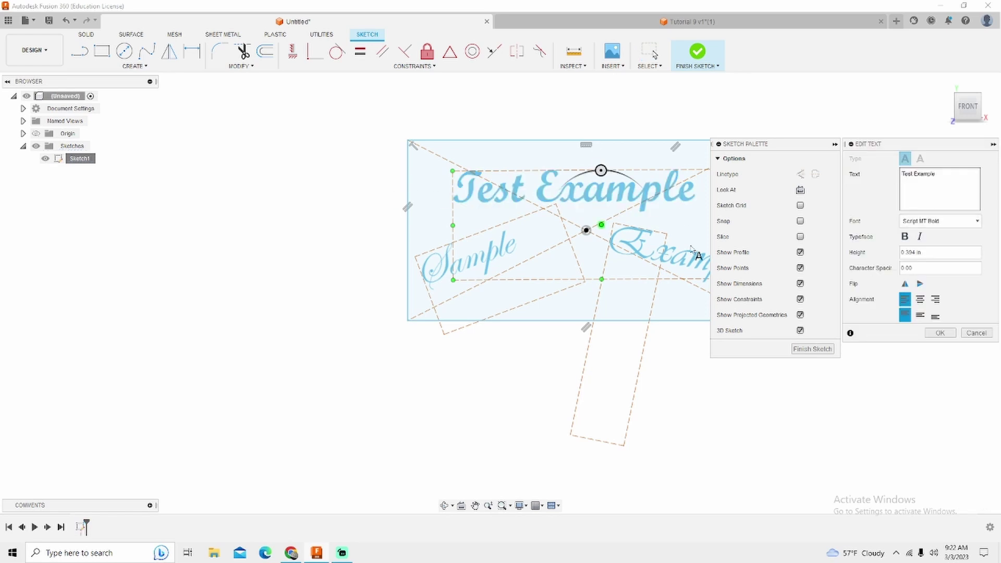
click(976, 333)
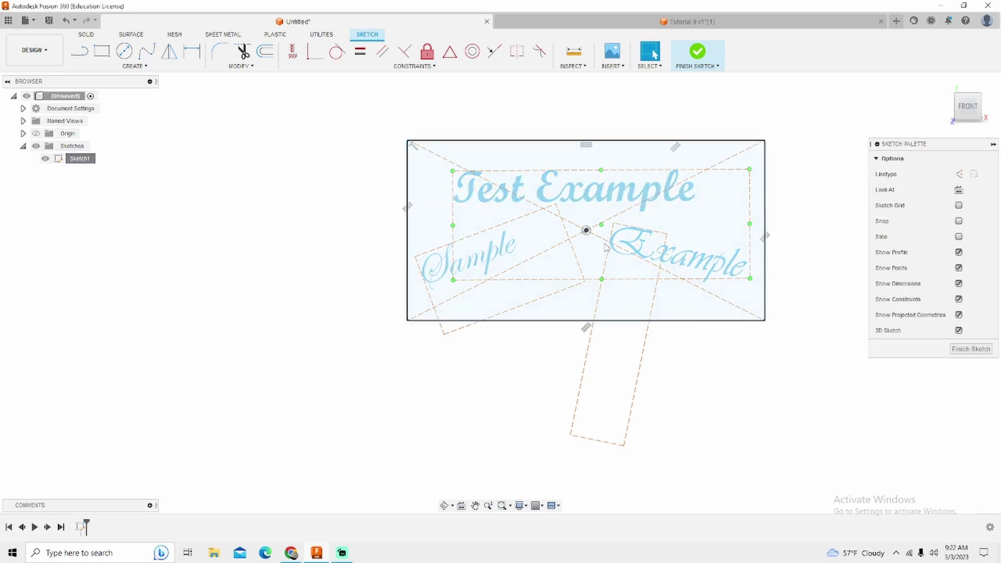
shift+middle_drag(607, 245, 381, 215)
click(972, 347)
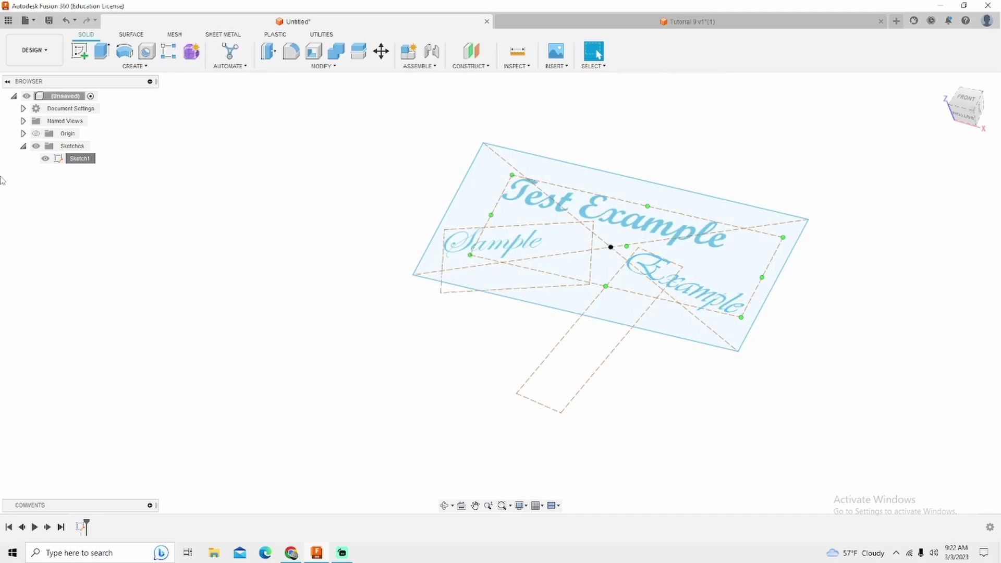
Return to the Manufacture workspace and start simulating Engrave1.
click(34, 50)
click(32, 166)
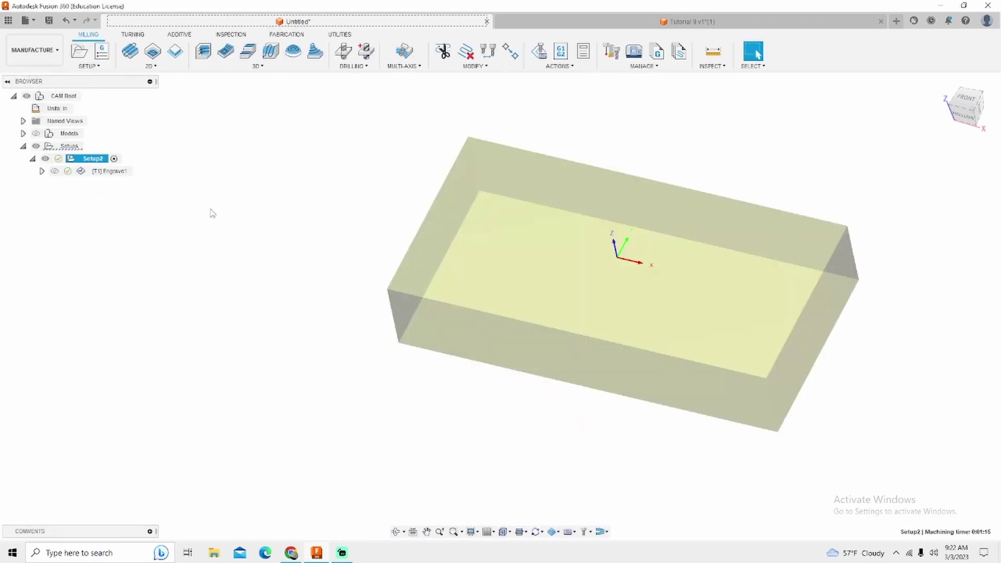
click(112, 172)
right_click(112, 172)
click(141, 235)
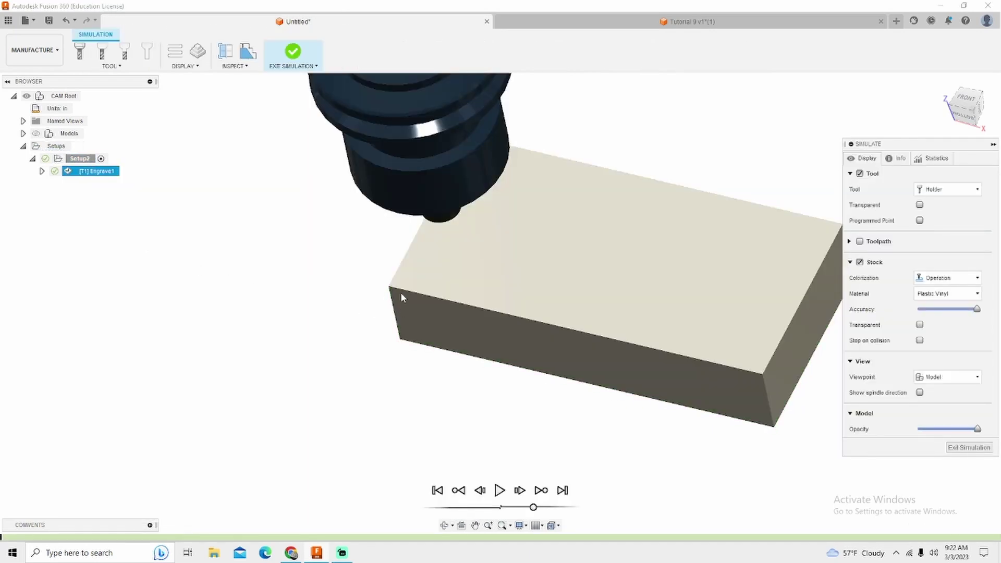
Play the engraving simulation while orbiting closer to the block's top face.
click(498, 490)
shift+middle_drag(498, 490, 448, 338)
scroll(448, 338, down, 3)
scroll(579, 264, up, 1)
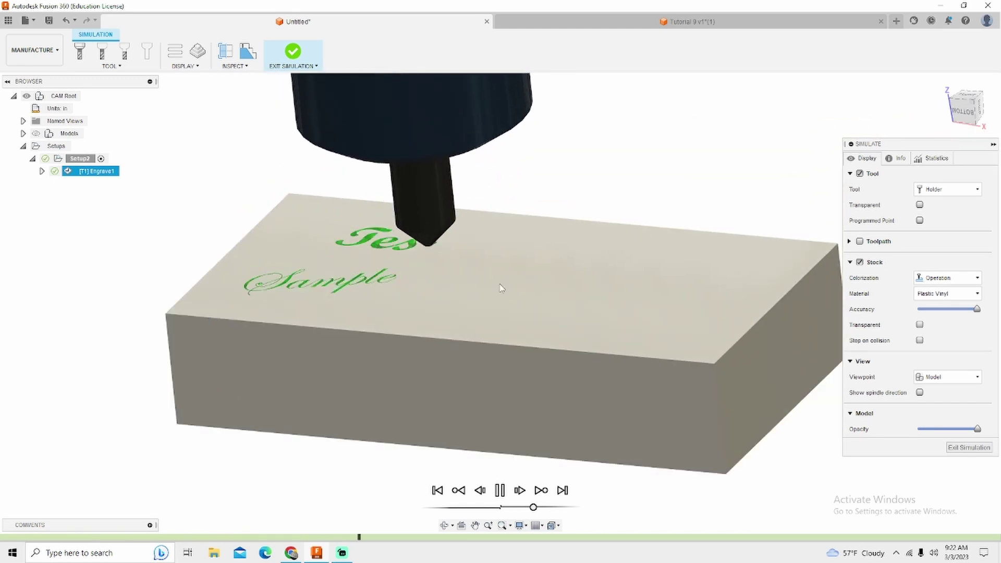
shift+middle_drag(480, 290, 446, 359)
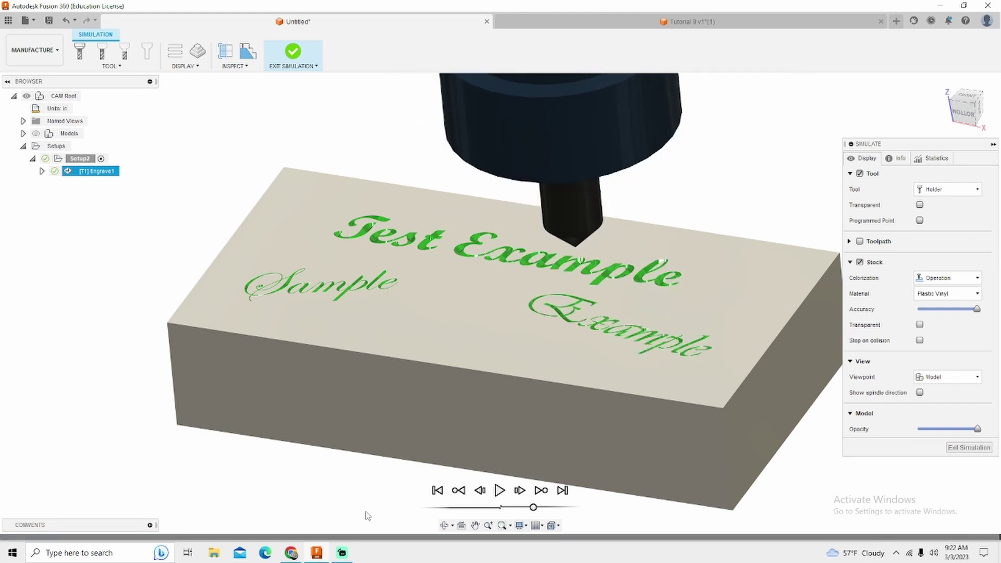
Rewind the simulation partway and replay it, viewing the Sample and Test cuts from several angles.
click(379, 537)
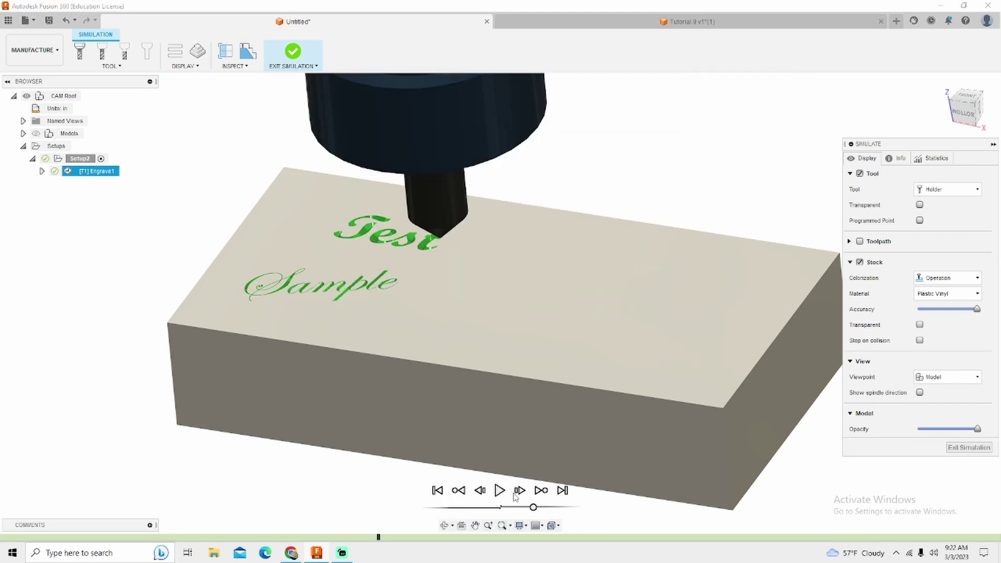
click(499, 490)
shift+middle_drag(499, 487, 496, 438)
shift+middle_drag(563, 219, 561, 252)
scroll(410, 245, up, 5)
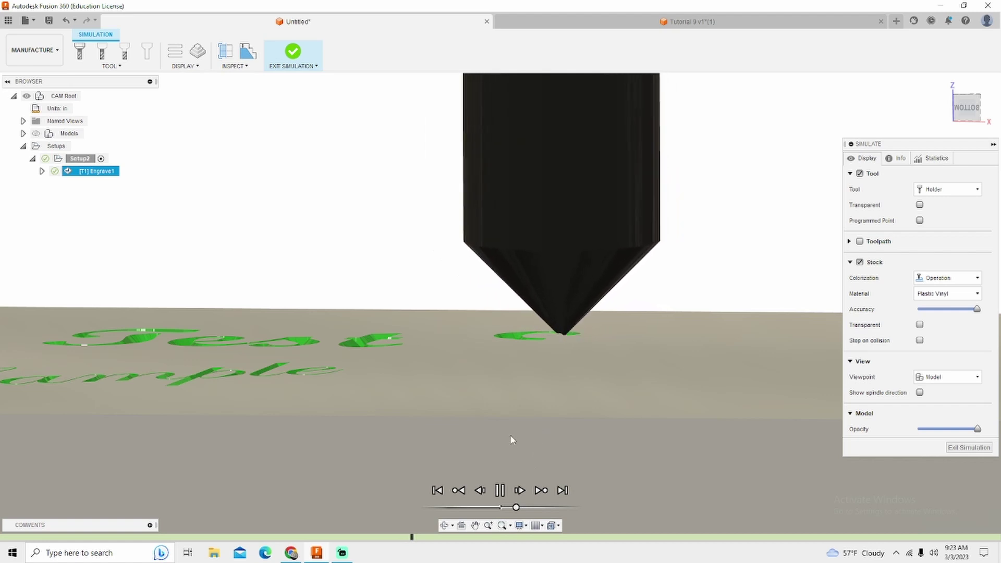
shift+middle_drag(509, 431, 462, 464)
scroll(462, 463, down, 6)
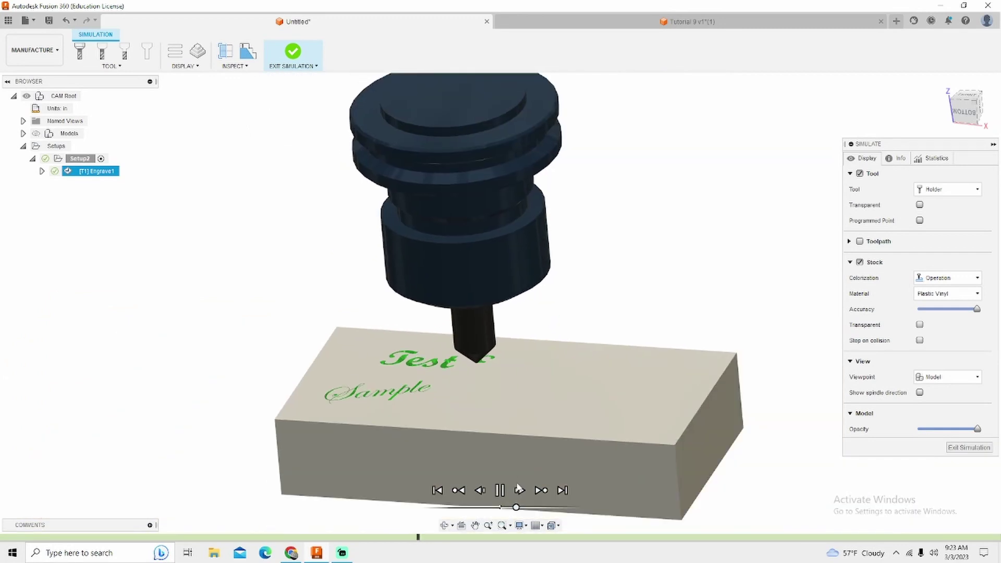
scroll(373, 360, down, 3)
scroll(373, 361, up, 3)
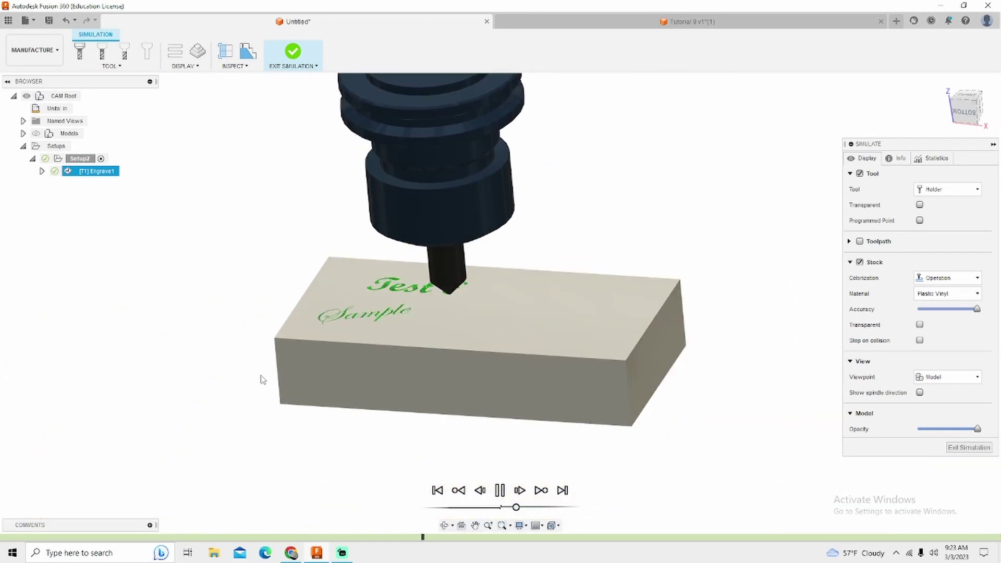